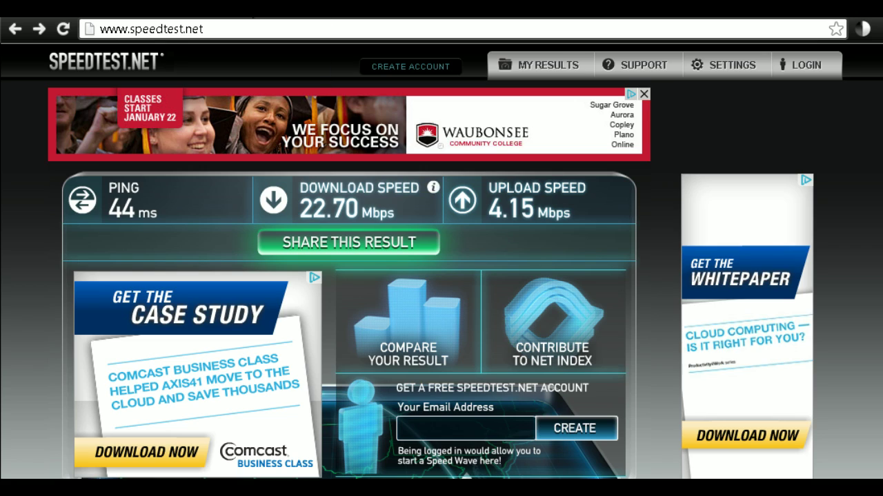
Step: Switch to the testmy.net results and highlight the measured upload speed
key("alt+Right")
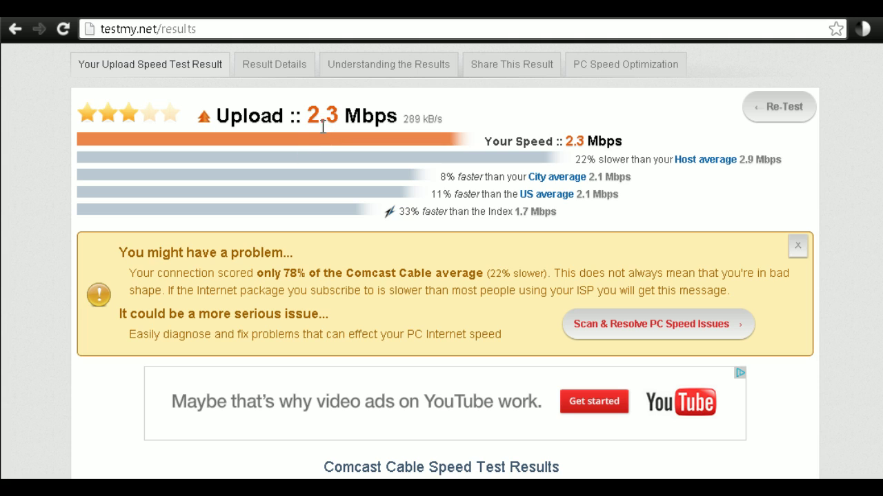
left_click_drag(302, 114, 403, 115)
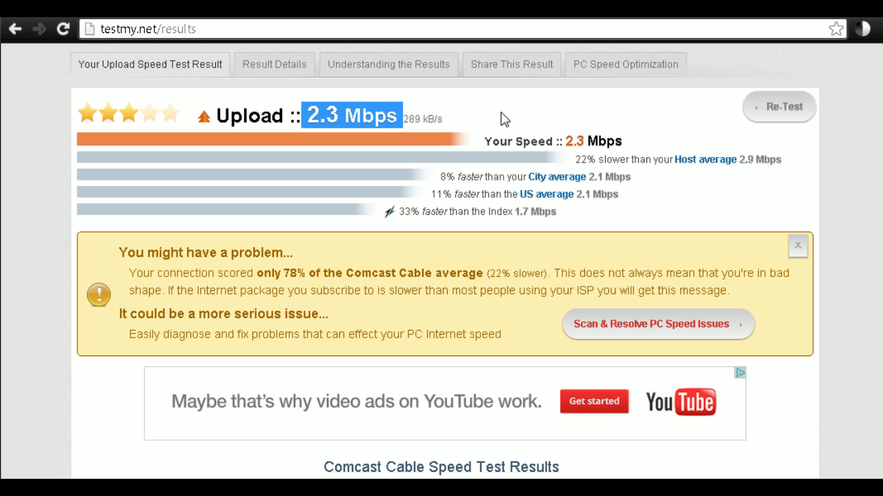
scroll(500, 121, "up", 3)
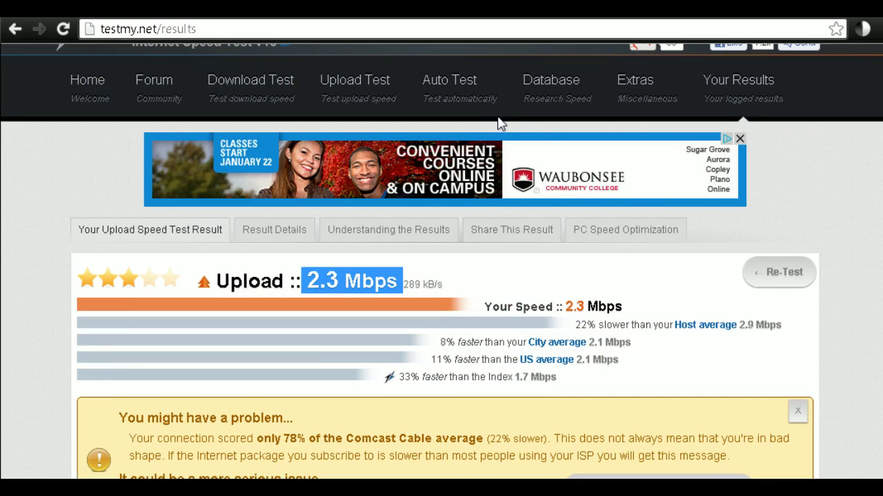
Step: Go to the testmy.net upload speed test and choose to select the test size manually
left_click(350, 86)
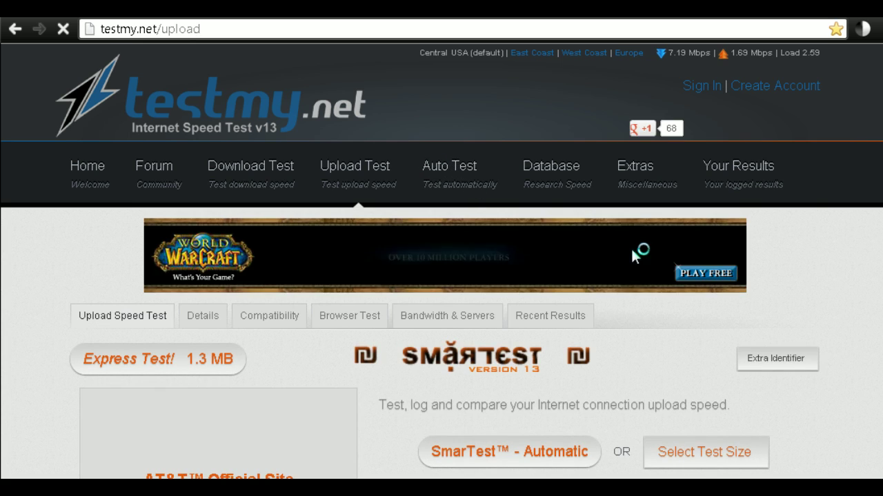
scroll(633, 247, "down", 2)
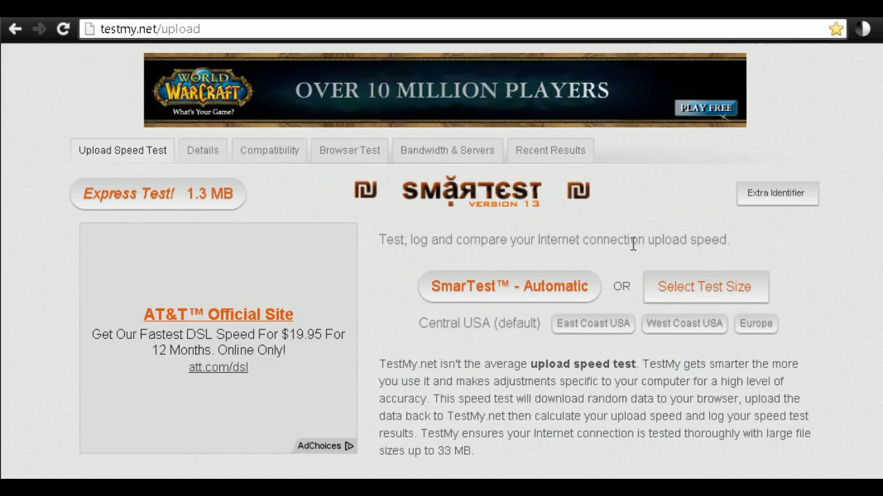
left_click(700, 290)
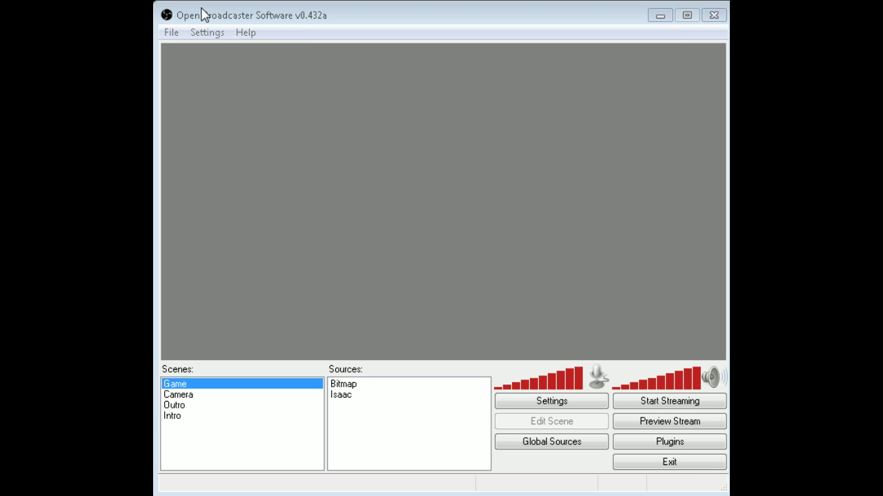
Step: Switch to Open Broadcaster Software and open the encoding section of its settings
left_click(256, 18)
left_click(217, 33)
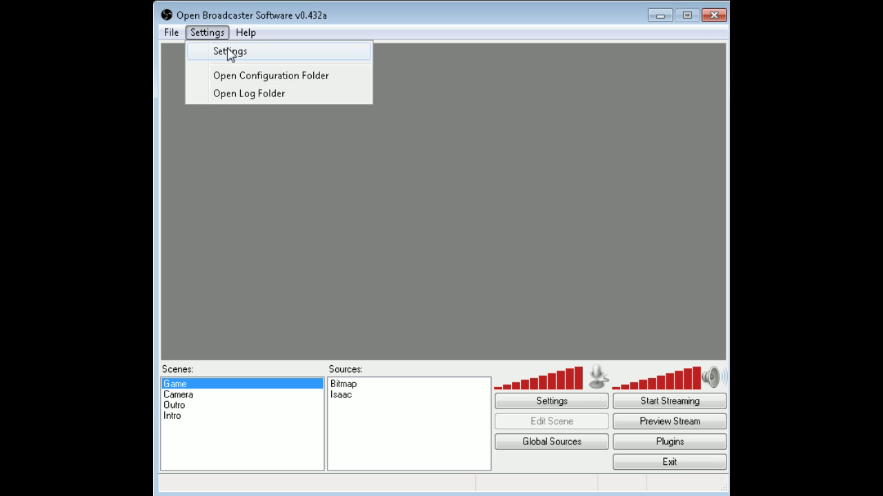
left_click(520, 254)
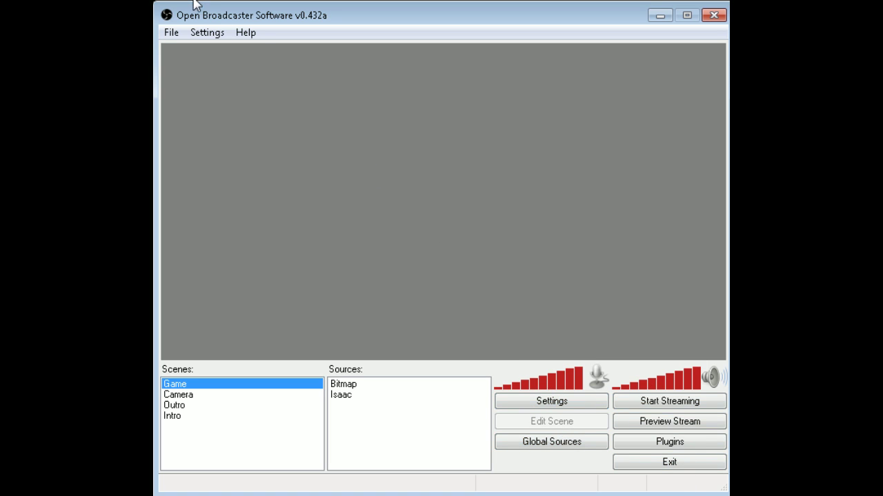
left_click(208, 33)
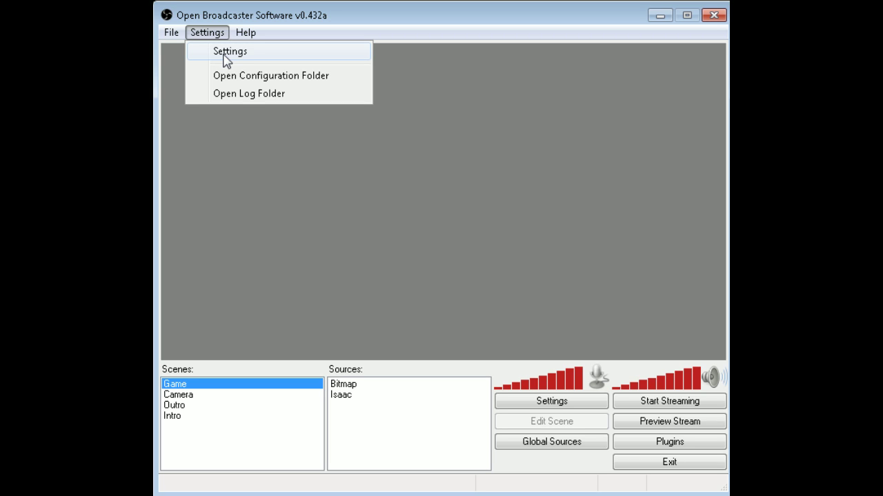
left_click(227, 54)
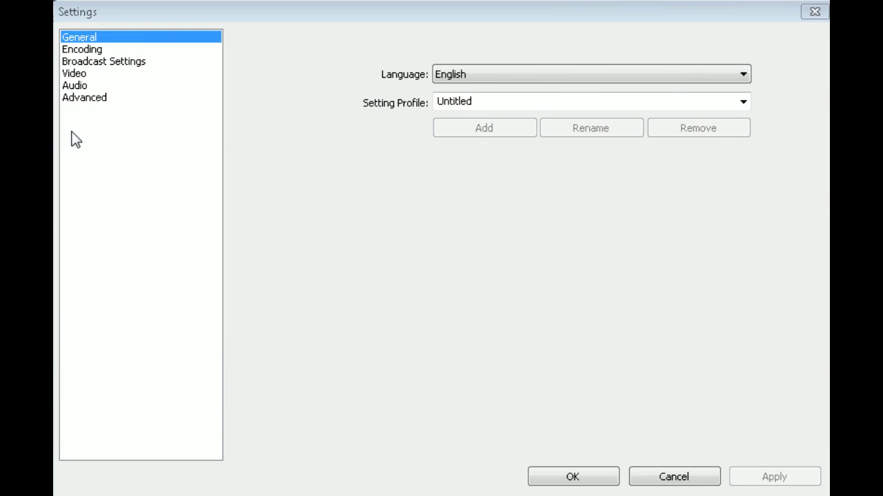
left_click(113, 48)
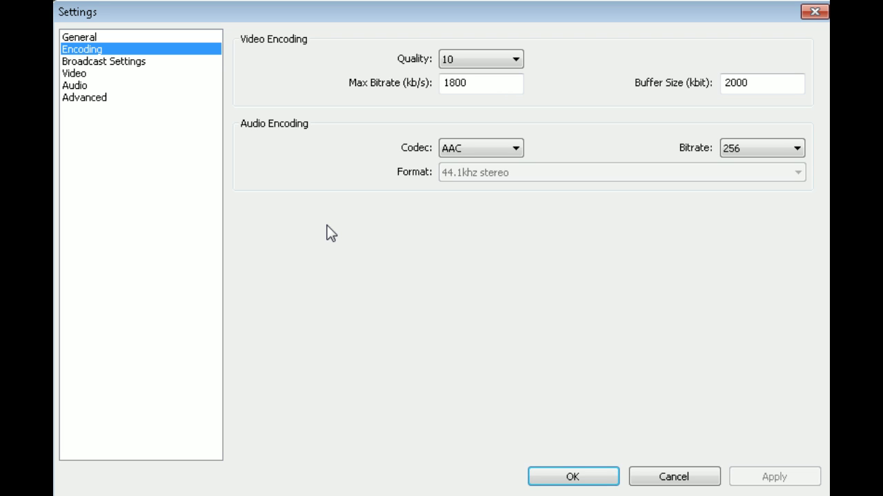
Step: Examine the video encoding quality choices, the max bitrate and the buffer size
left_click(490, 62)
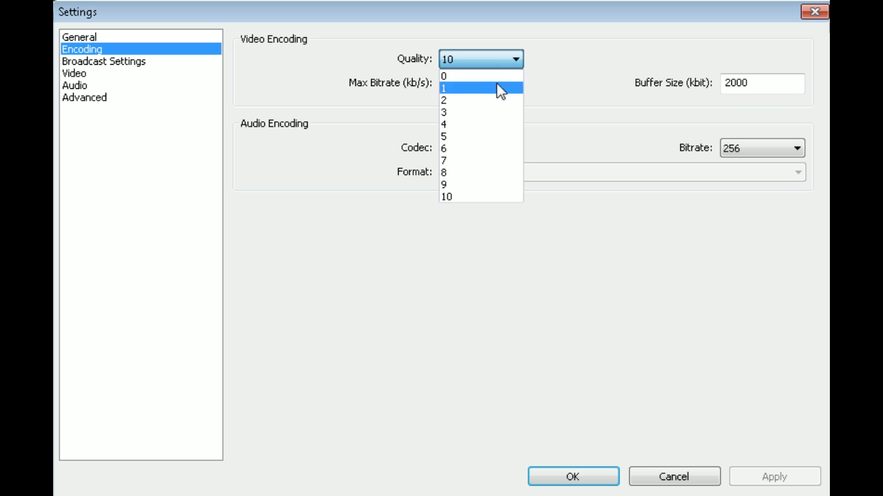
left_click(605, 80)
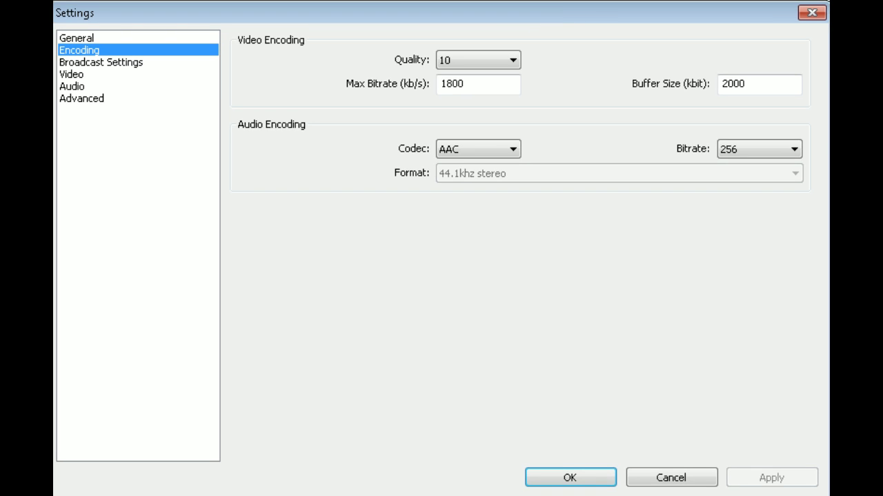
left_click(488, 85)
left_click(753, 78)
Step: Examine the available audio codecs and pick 256 as the audio encoding bitrate
left_click(127, 62)
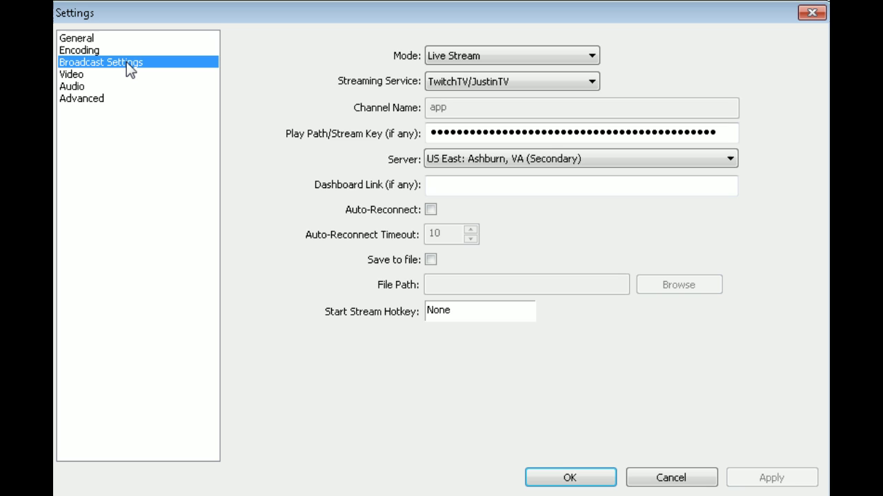
left_click(127, 51)
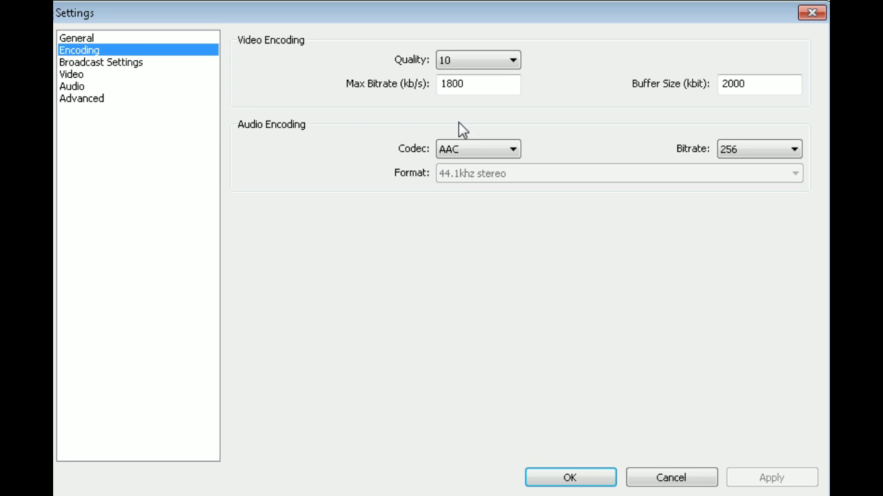
left_click(462, 149)
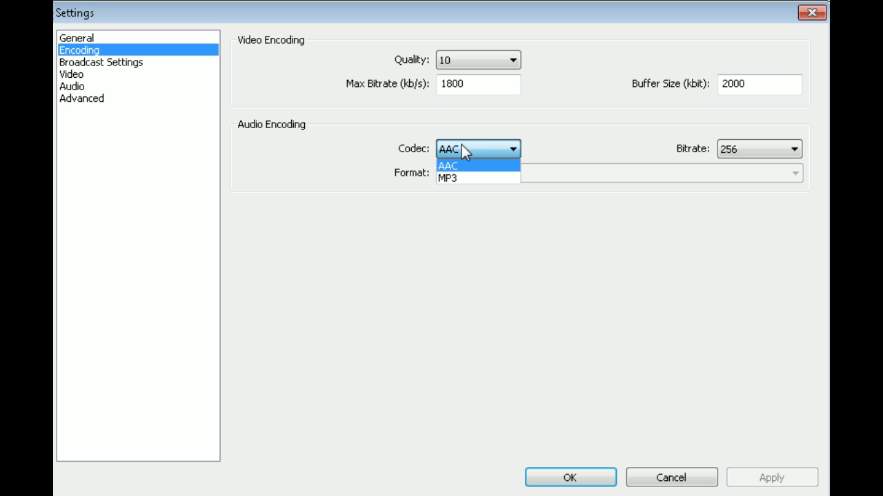
left_click(462, 148)
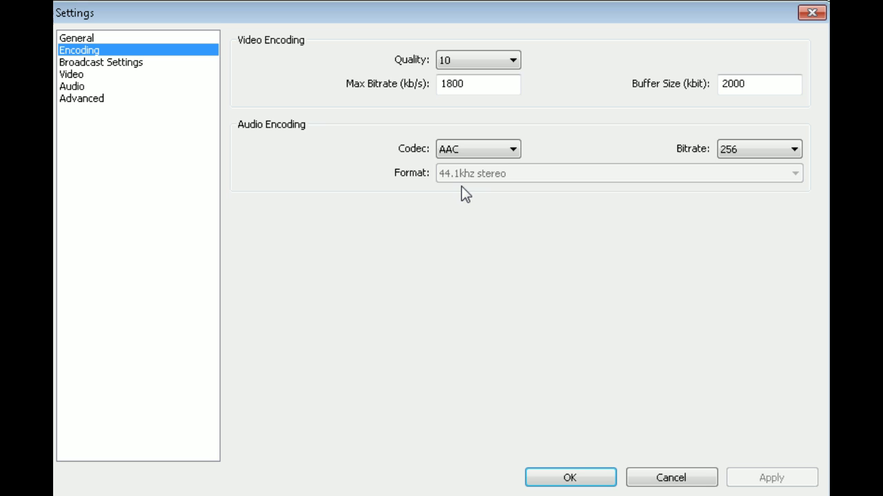
left_click(746, 155)
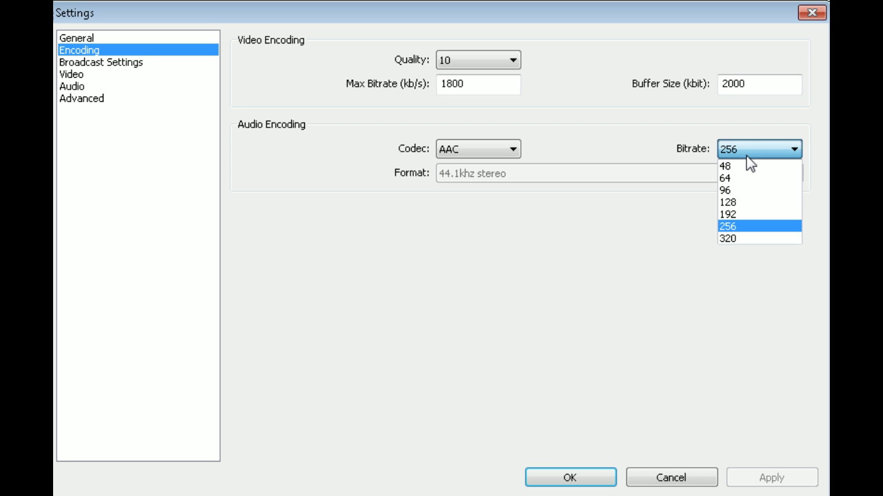
left_click(735, 227)
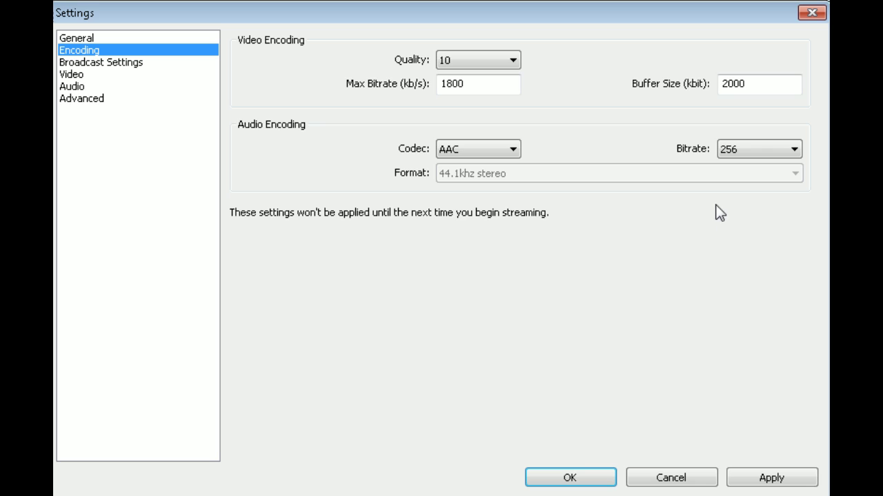
Step: Go to the broadcast settings without saving the encoding changes, and highlight the stream key
left_click(130, 65)
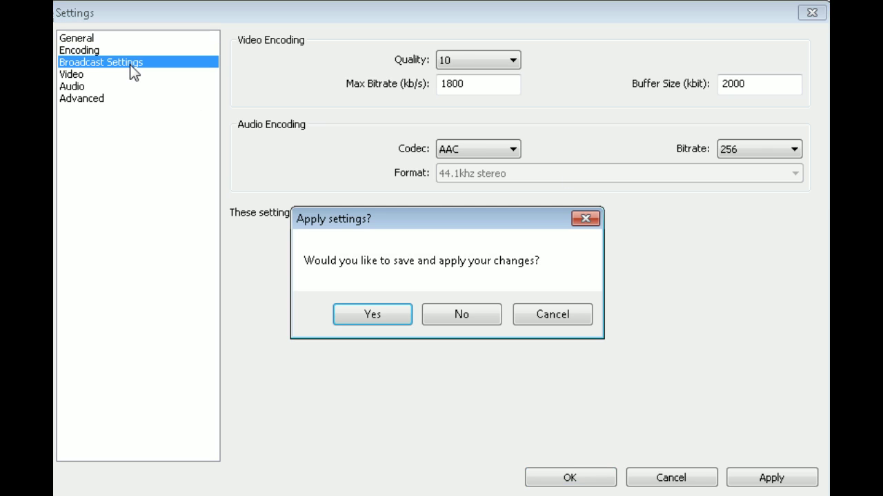
left_click(482, 314)
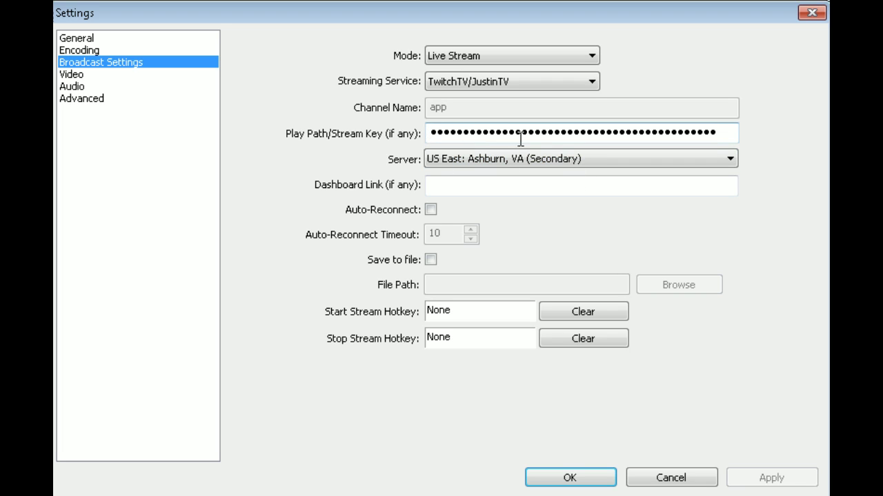
left_click(720, 134)
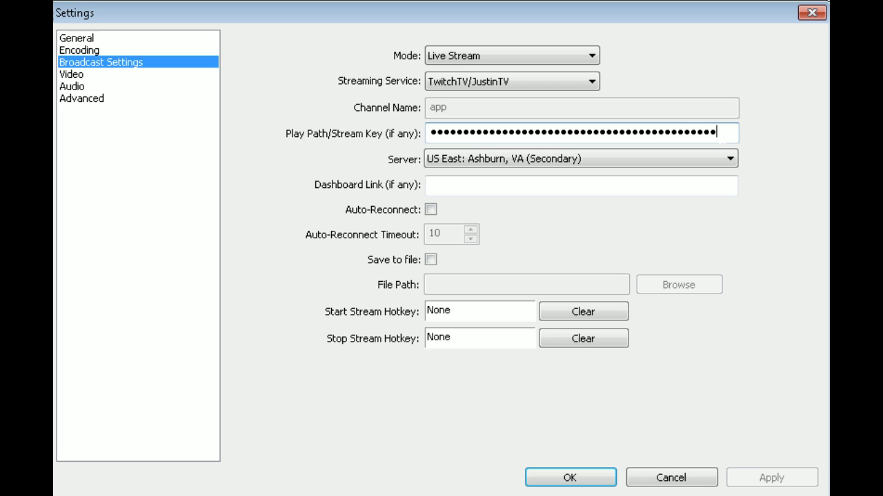
left_click_drag(720, 134, 429, 133)
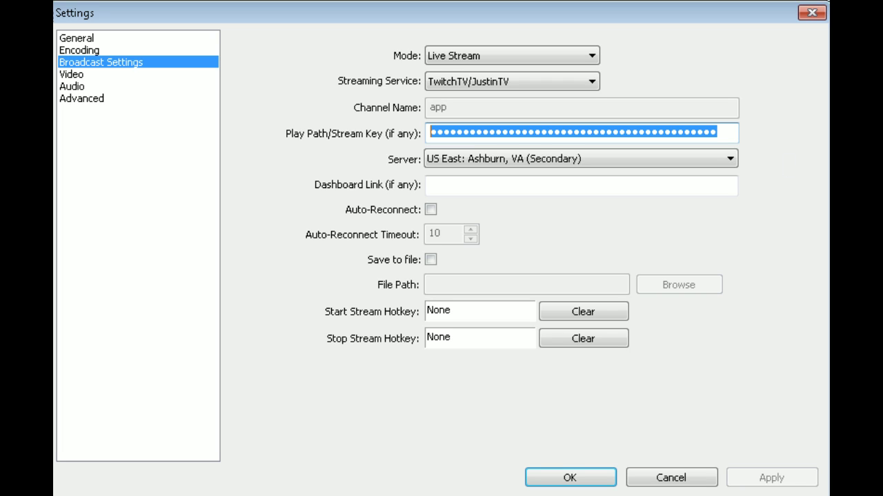
left_click(601, 154)
left_click(600, 154)
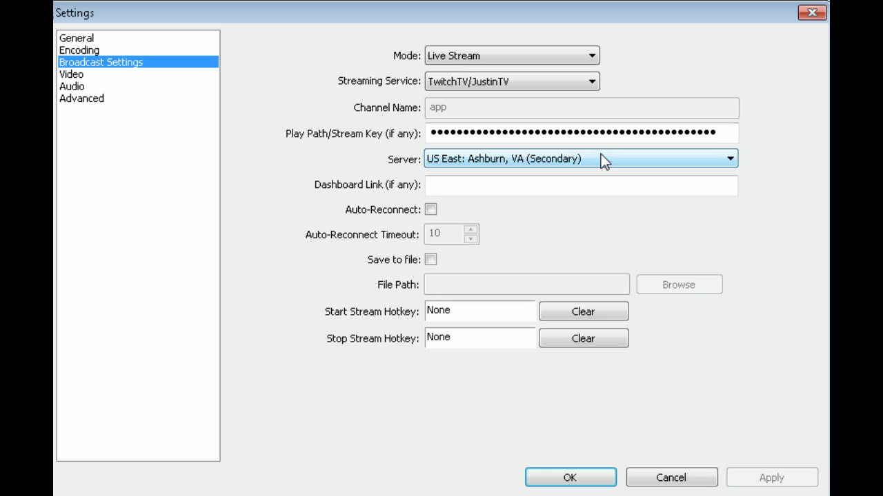
Step: Examine the mode and streaming service choices, and pick US East: Ashburn, VA (Secondary) as the server
left_click(563, 58)
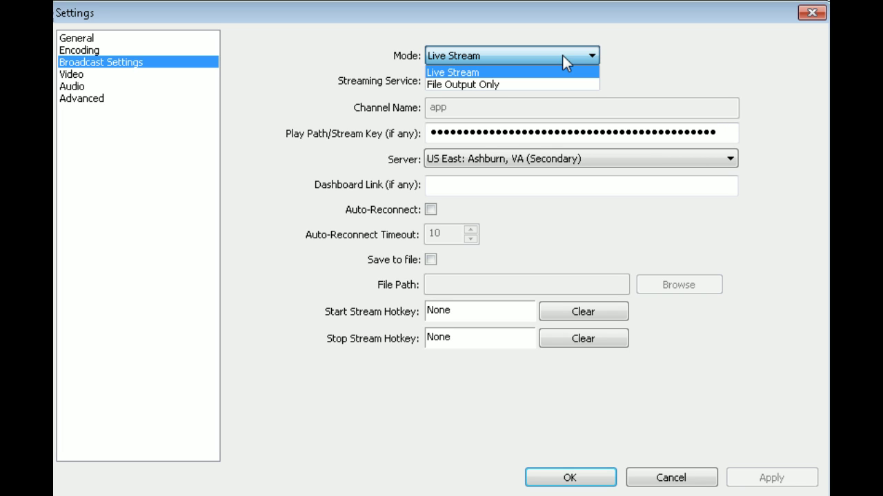
left_click(748, 49)
left_click(537, 80)
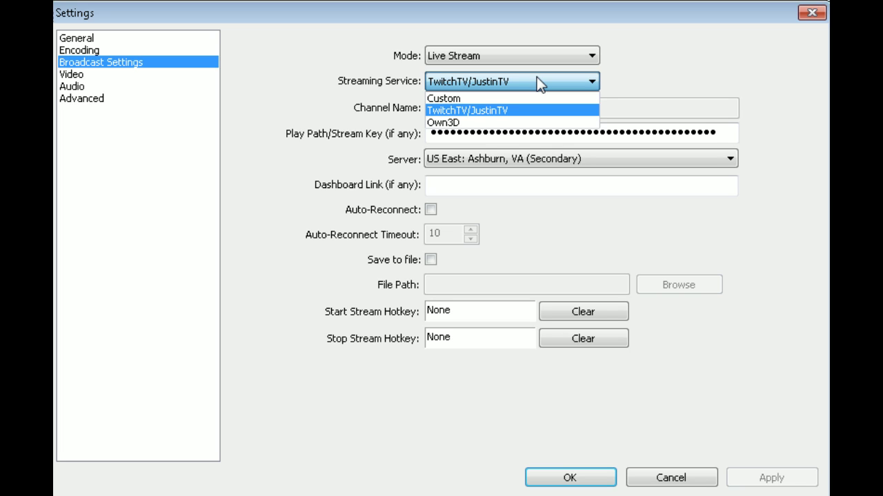
left_click(536, 79)
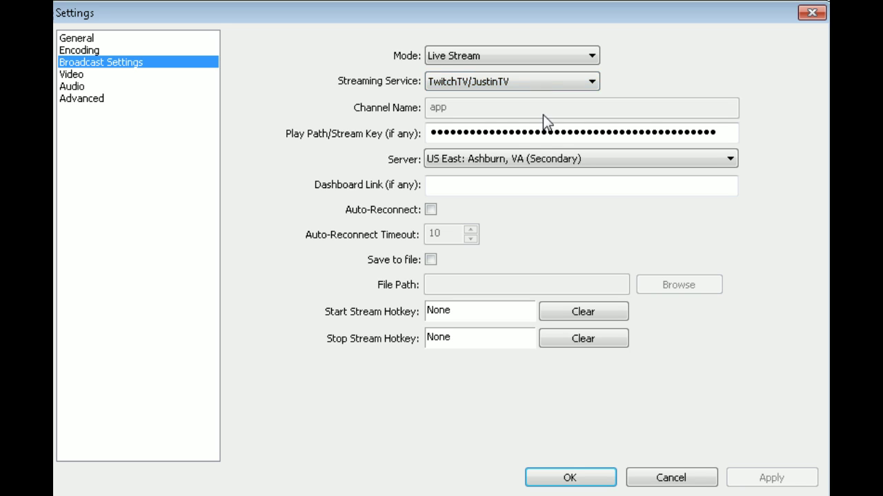
left_click(563, 153)
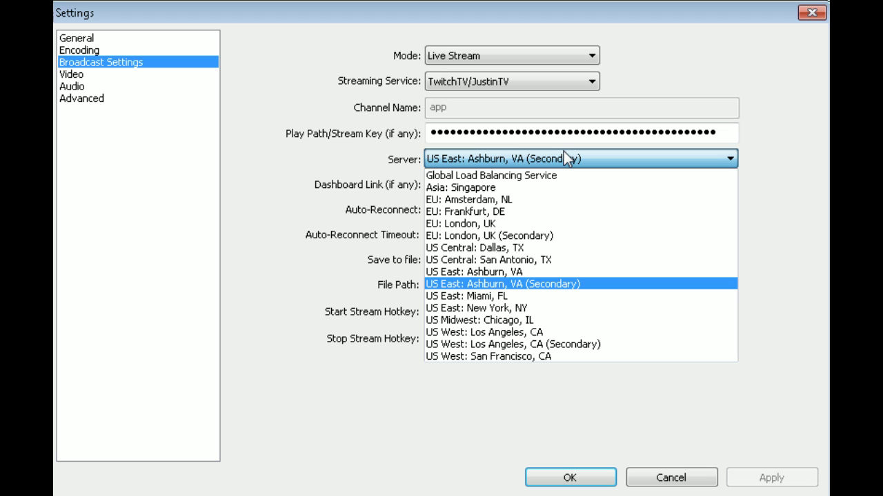
left_click(530, 285)
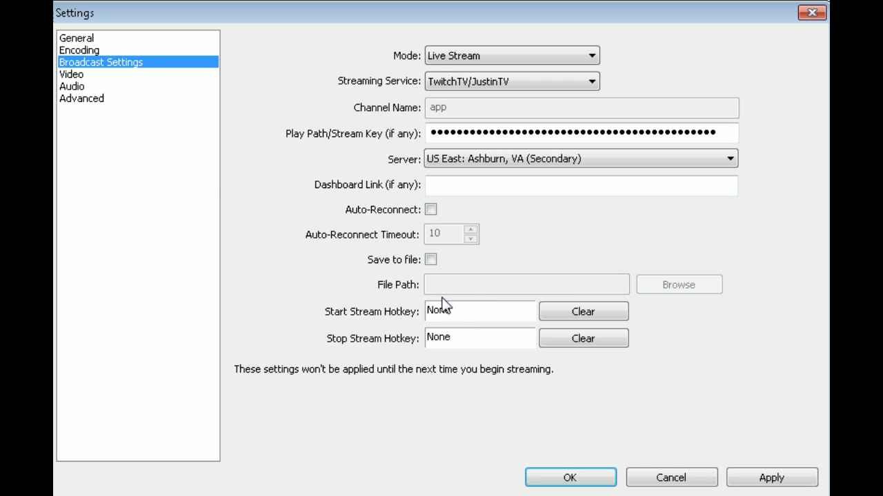
Step: Go to the video settings without saving the broadcast changes, and highlight the custom base resolution's height
left_click(114, 74)
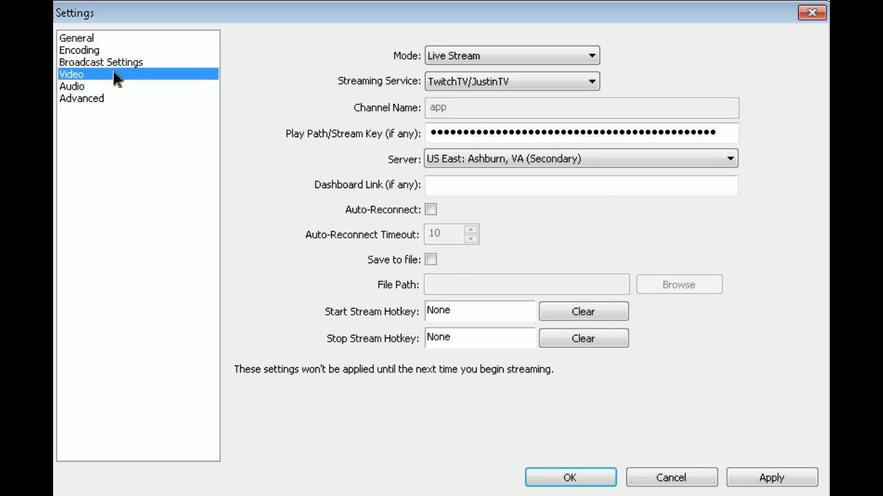
left_click(442, 321)
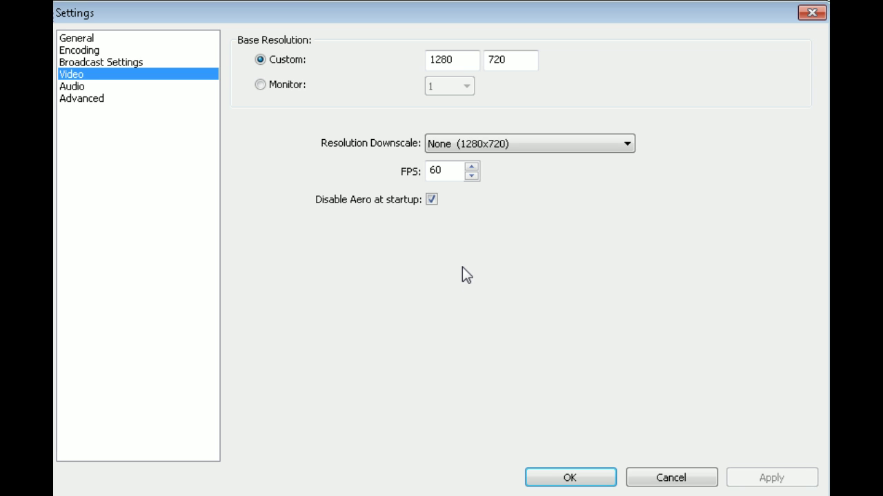
left_click(504, 63)
left_click_drag(514, 63, 485, 61)
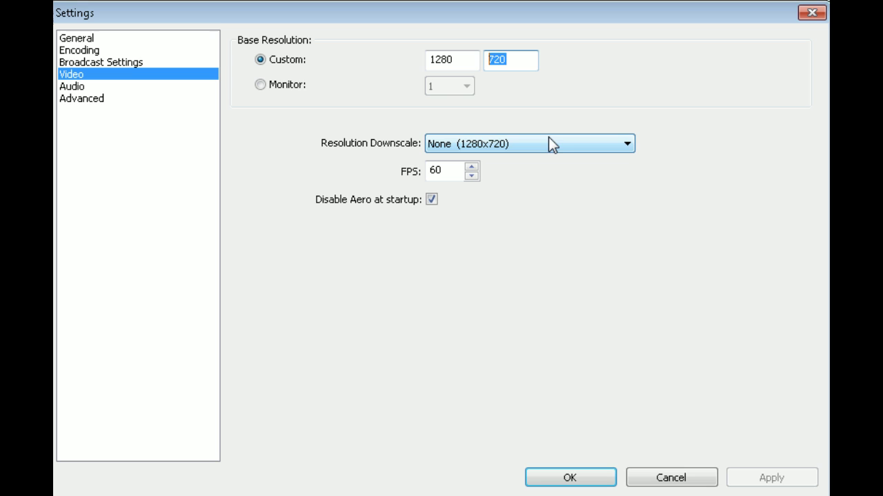
Step: Examine the resolution downscale choices and pick None (1280x720)
left_click(564, 143)
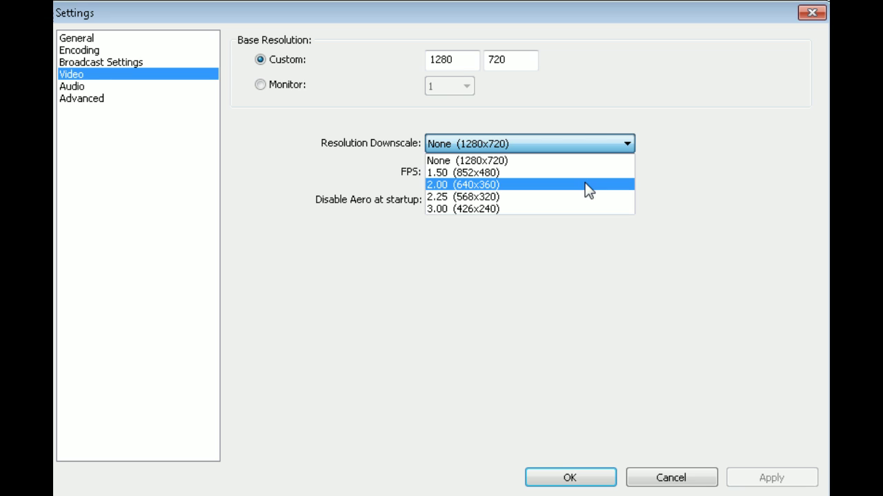
left_click(539, 157)
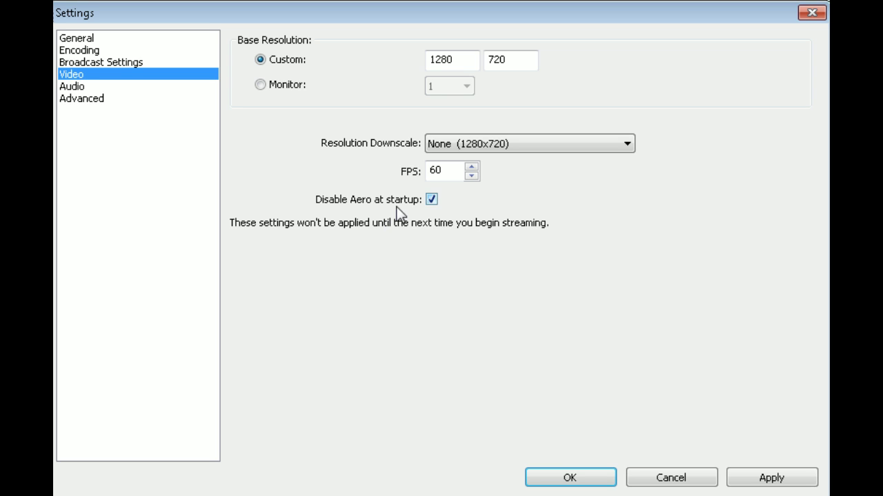
Step: Go to the audio settings without saving the video changes, and examine the available microphone/auxiliary audio devices
left_click(88, 87)
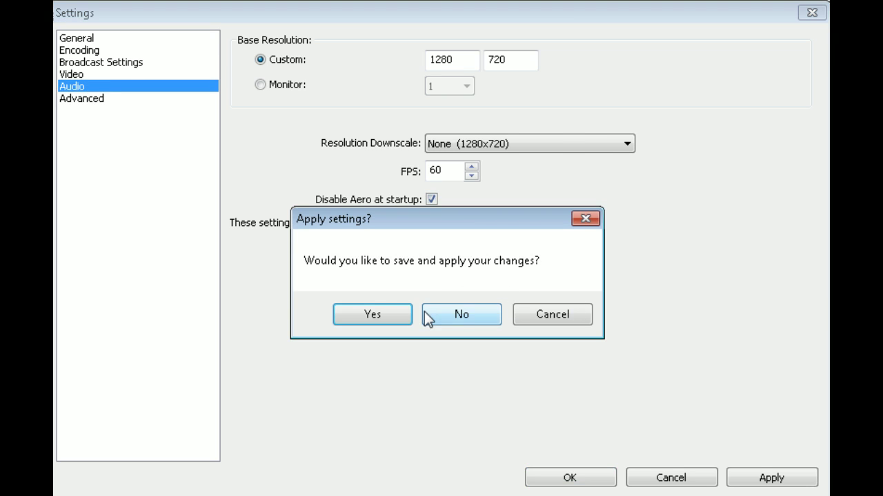
left_click(427, 315)
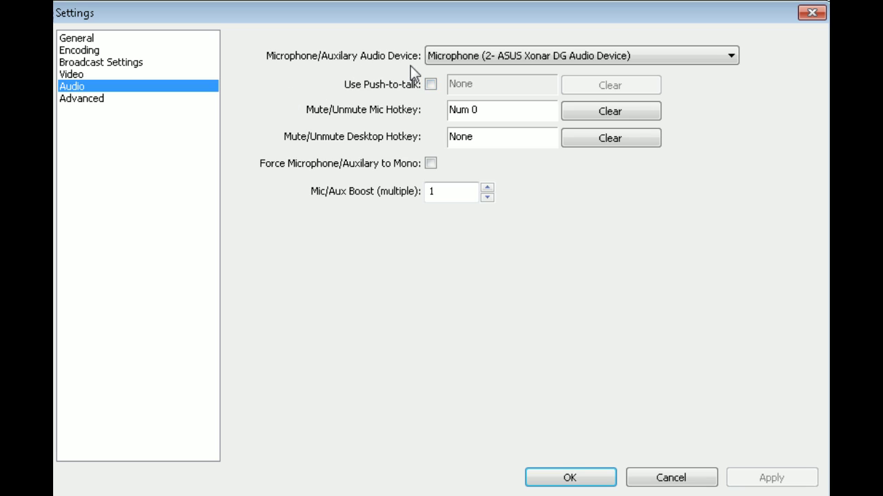
left_click(677, 55)
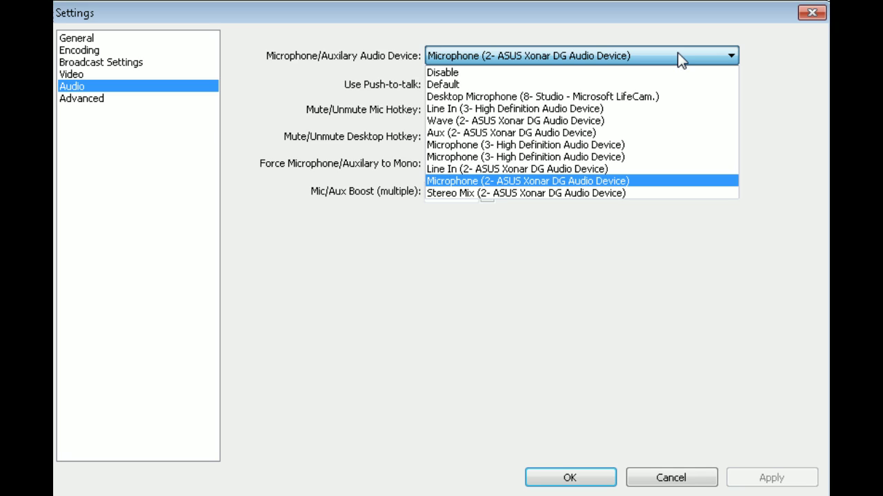
left_click(677, 59)
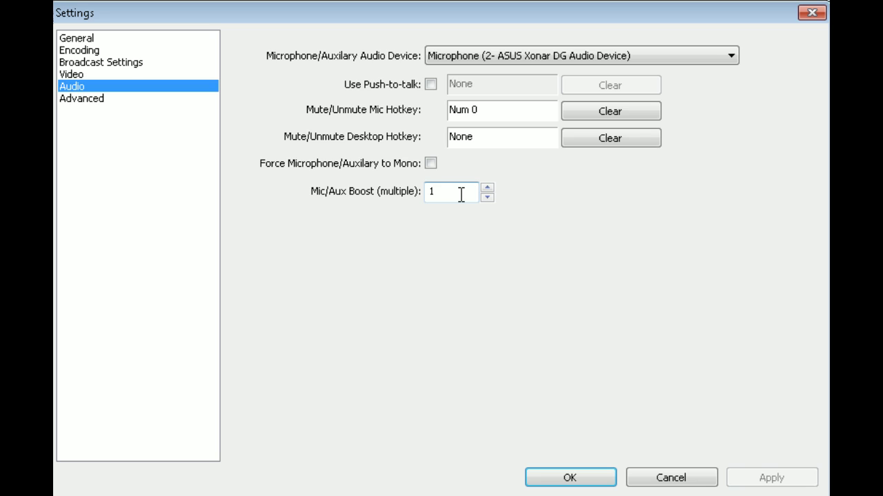
Step: Go to the advanced settings, and enable the custom x264 encoder settings briefly before disabling them again
left_click(92, 98)
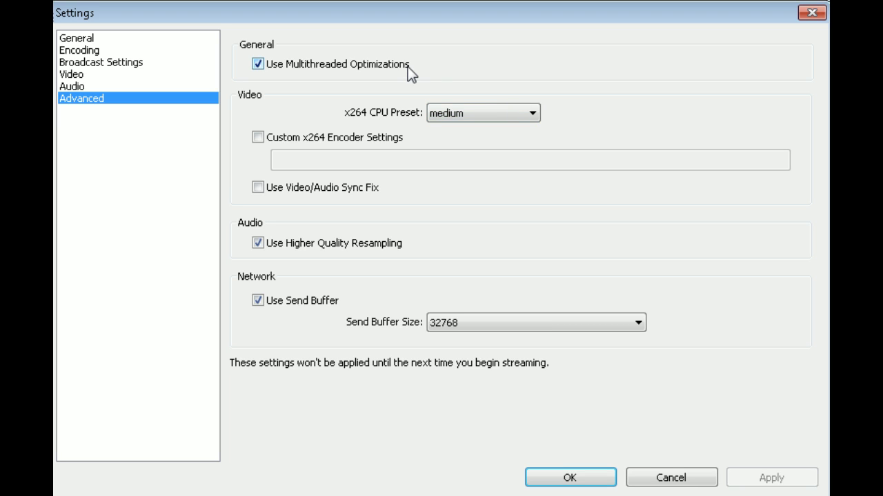
left_click(260, 145)
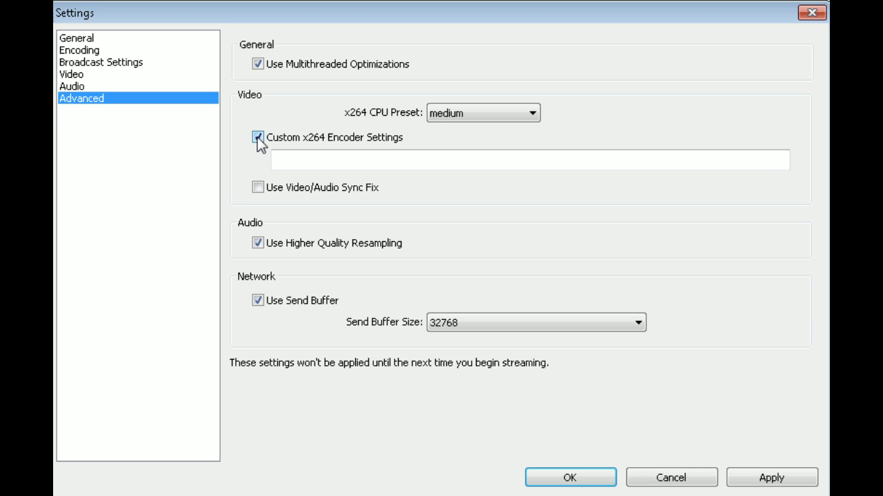
left_click(258, 138)
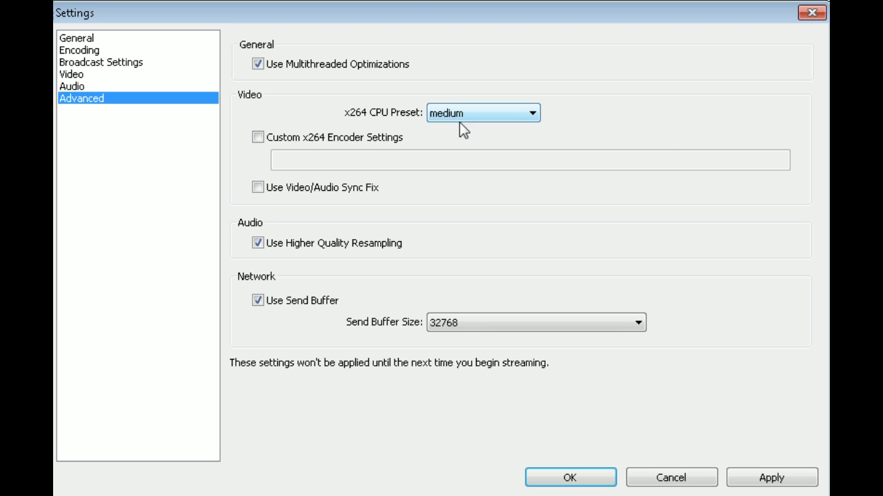
Step: Examine the x264 CPU presets, pick medium, and leave the settings without saving
left_click(496, 115)
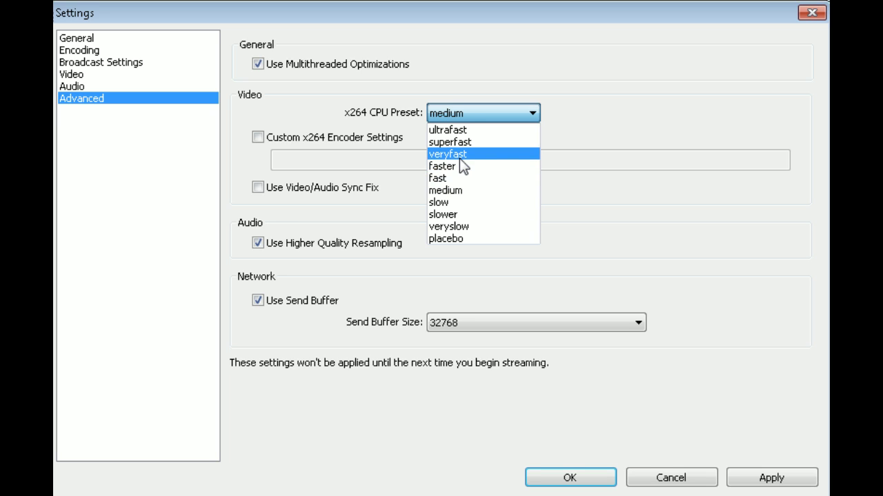
left_click(487, 197)
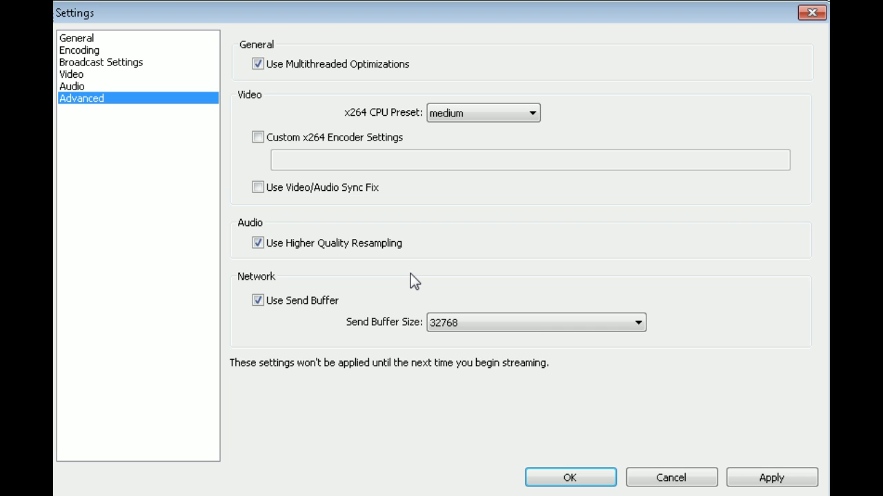
left_click(656, 478)
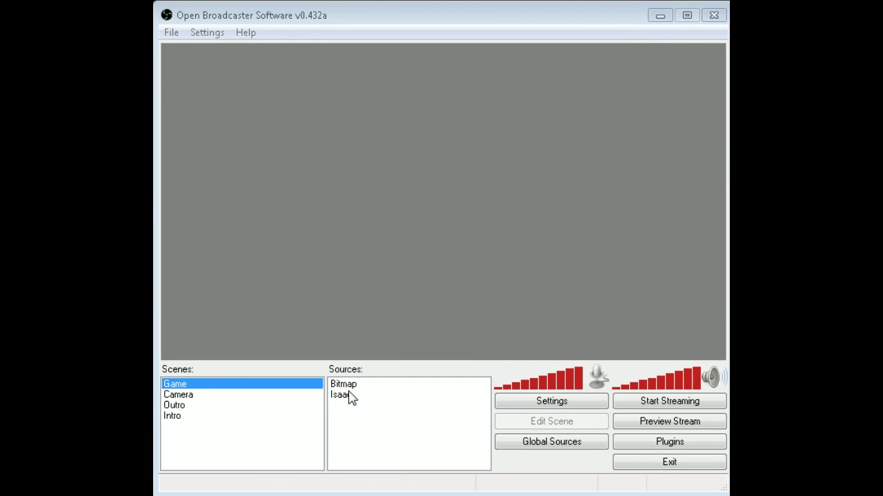
Step: Start the stream preview and move the Isaac game window slightly down beside the broadcaster window
left_click(695, 429)
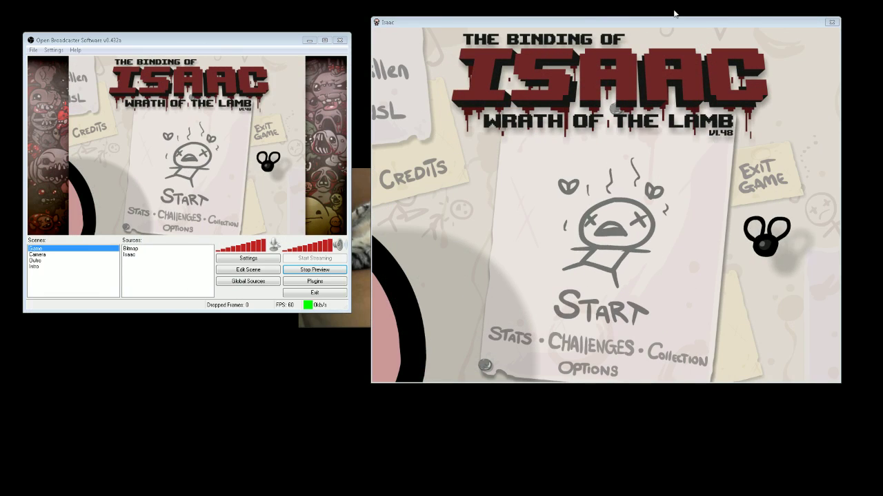
mouse_move(648, 26)
left_mouse_down()
mouse_move(640, 83)
mouse_move(651, 38)
left_mouse_up()
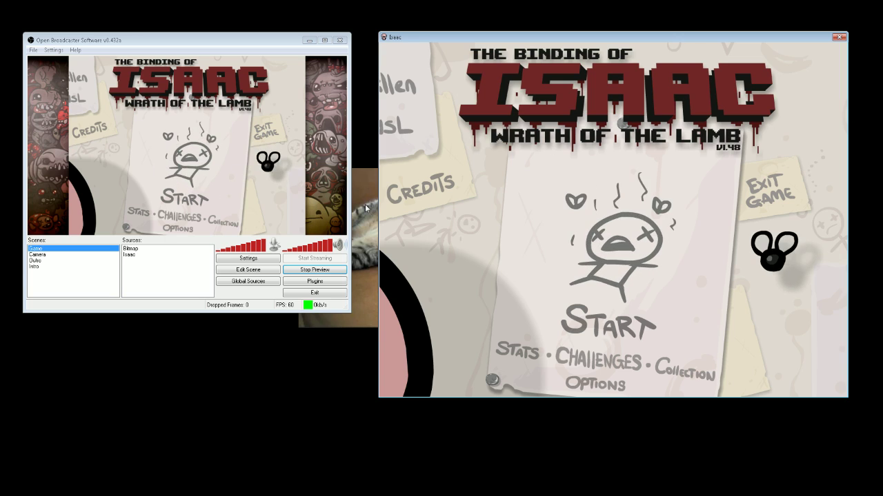
Step: Remove the Isaac source from the Game scene
left_click(141, 255)
right_click(141, 255)
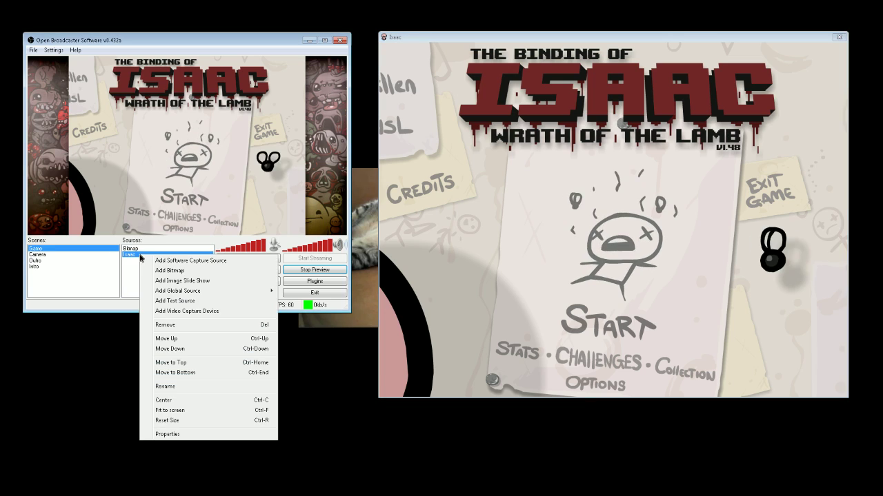
left_click(204, 324)
key("Return")
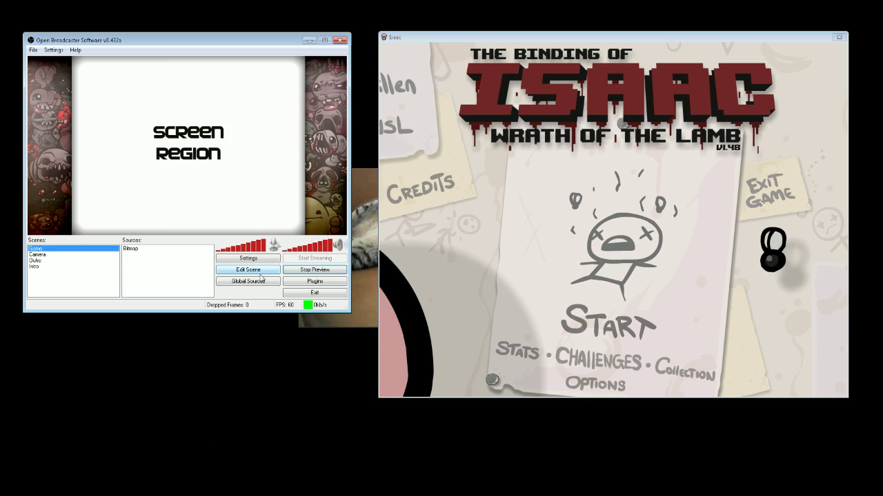
Step: Examine the source types that can be added to the Game scene, and view the Intro scene before returning to Game
left_click(139, 250)
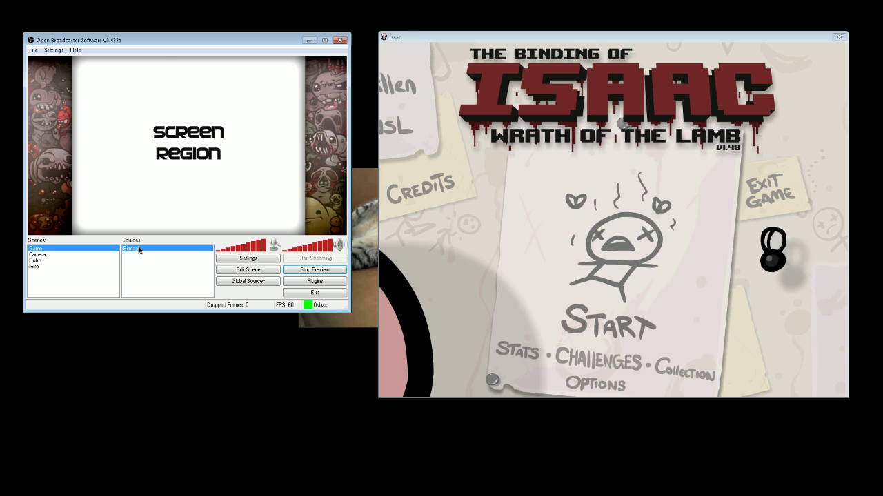
right_click(140, 264)
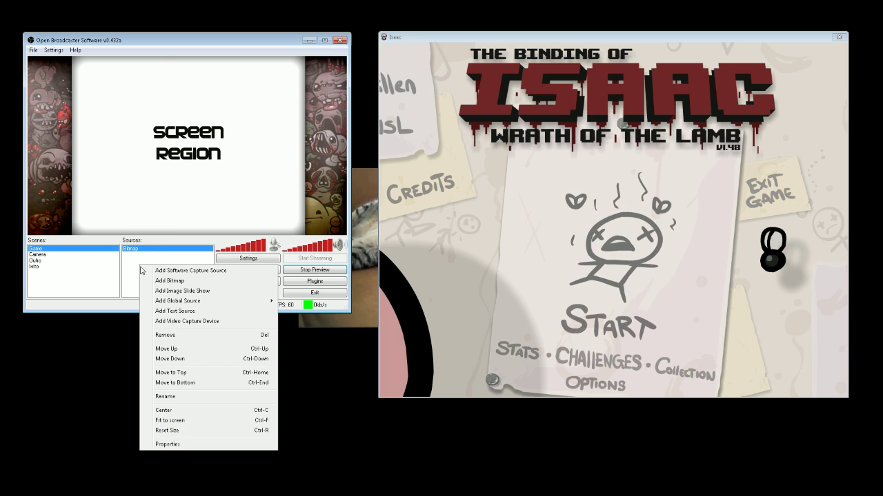
left_click(479, 67)
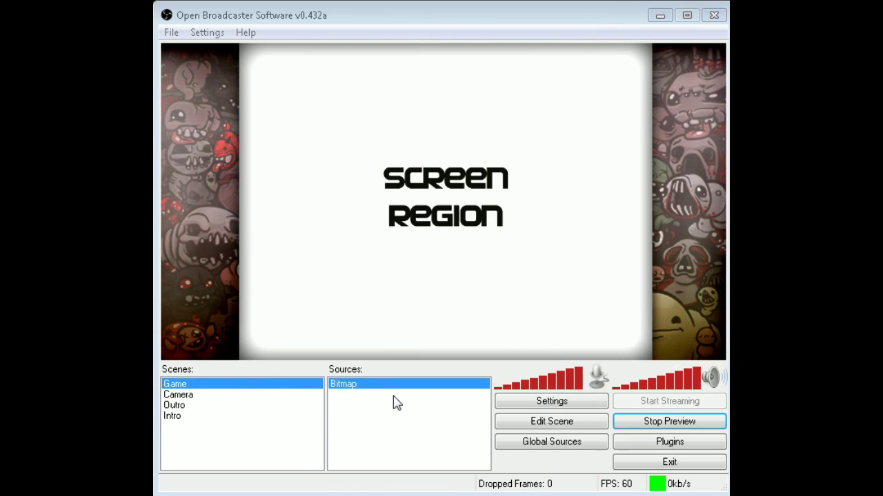
right_click(372, 407)
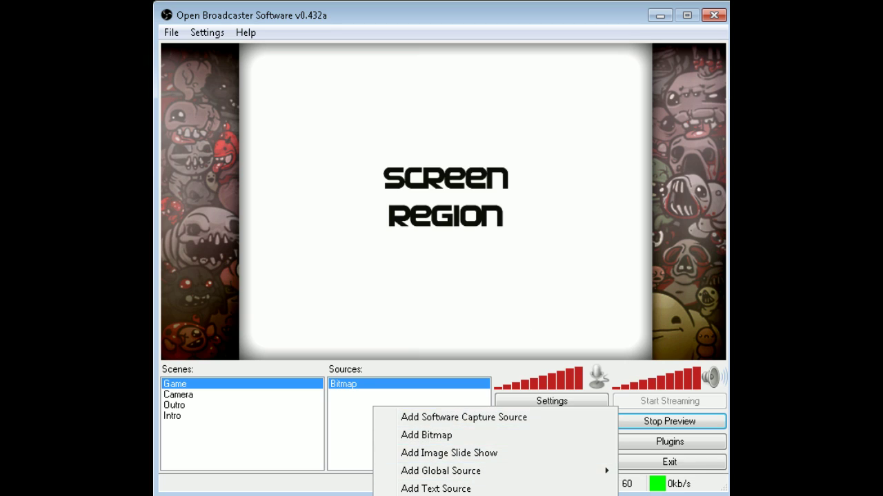
left_click(285, 419)
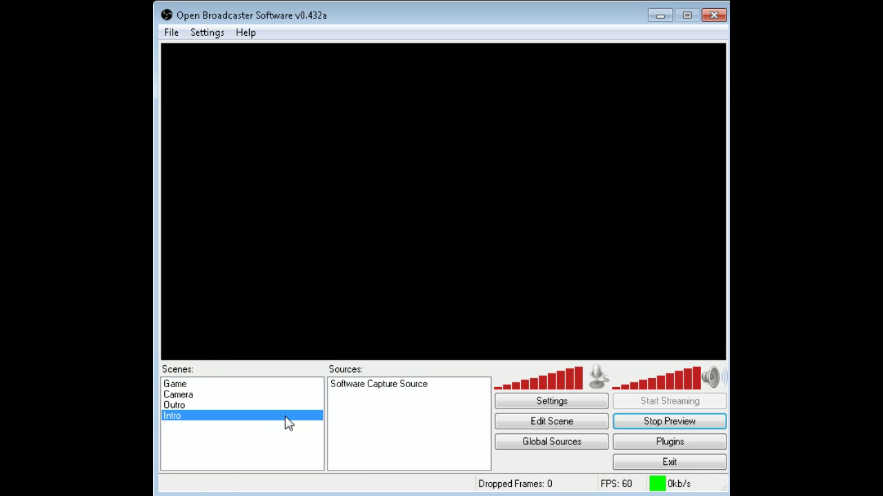
left_click(233, 386)
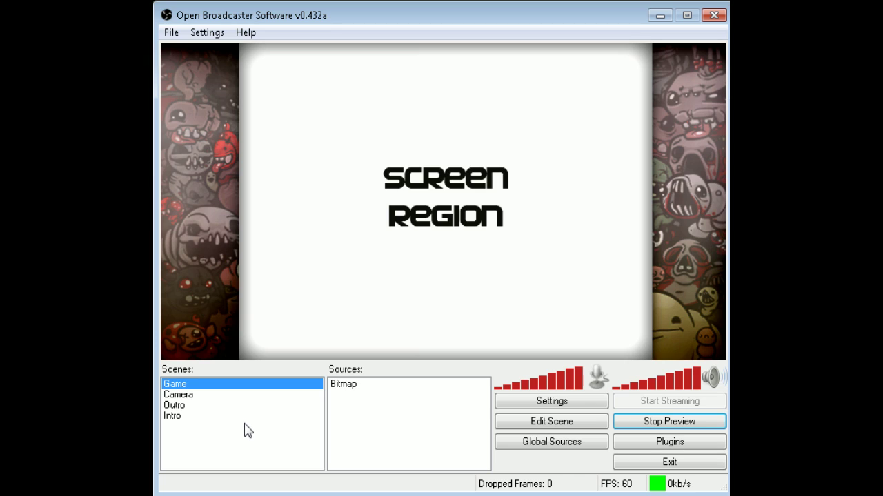
Step: Add a new scene named FOR VIDEO
right_click(196, 390)
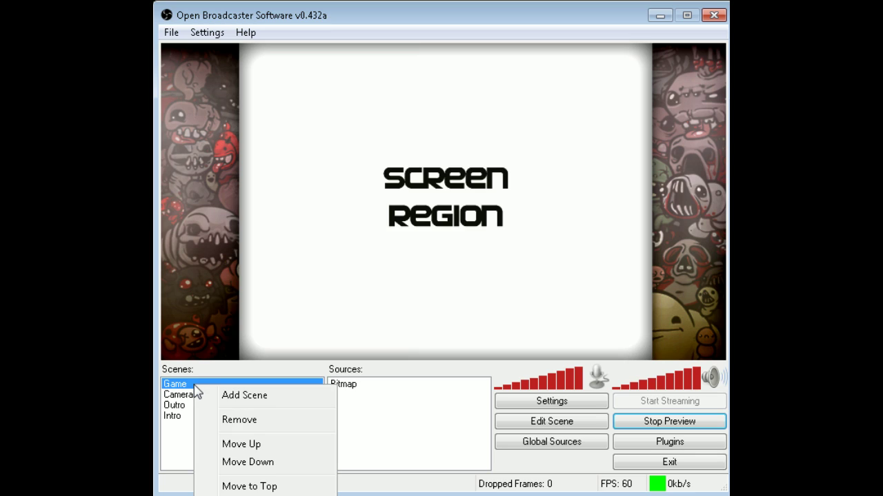
left_click(244, 398)
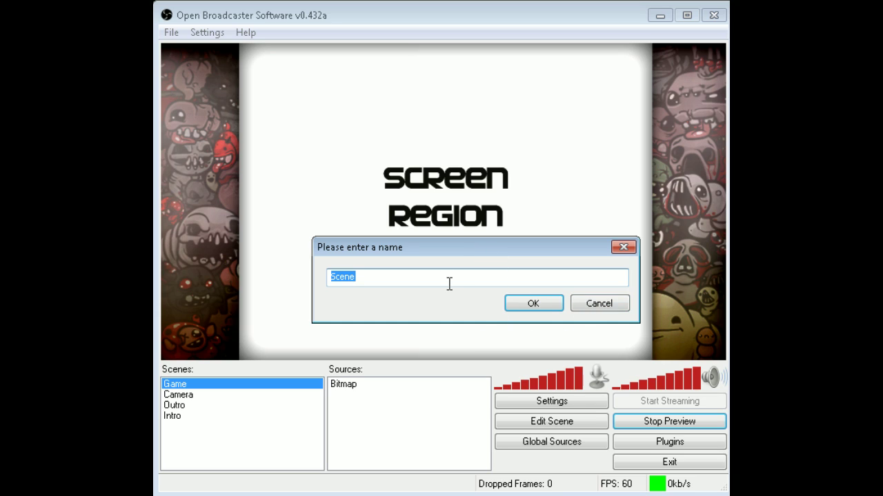
type("FOR VIDEO")
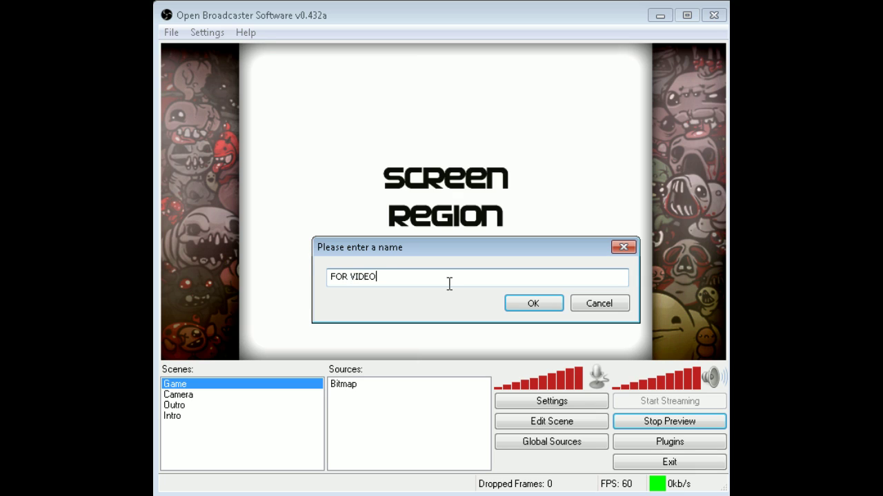
key("Return")
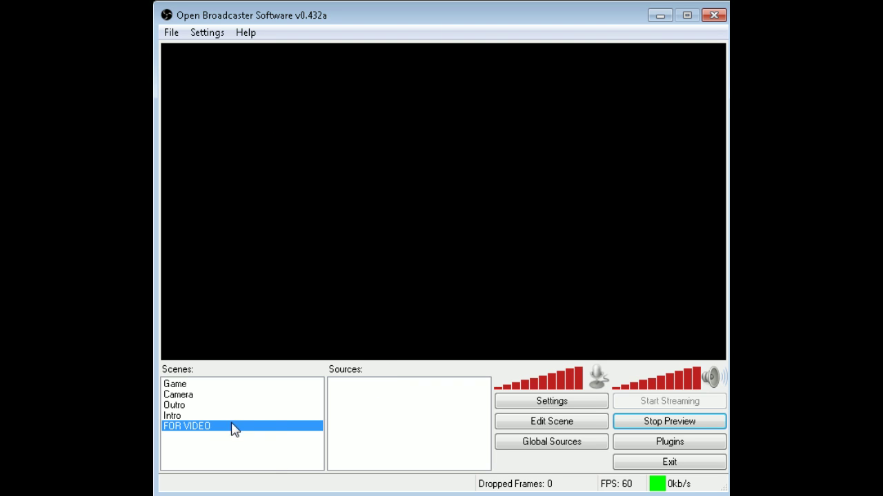
Step: Compare the Game scene with FOR VIDEO, and examine the new scene's source types, opening the video capture device selection without adding a device
left_click(187, 384)
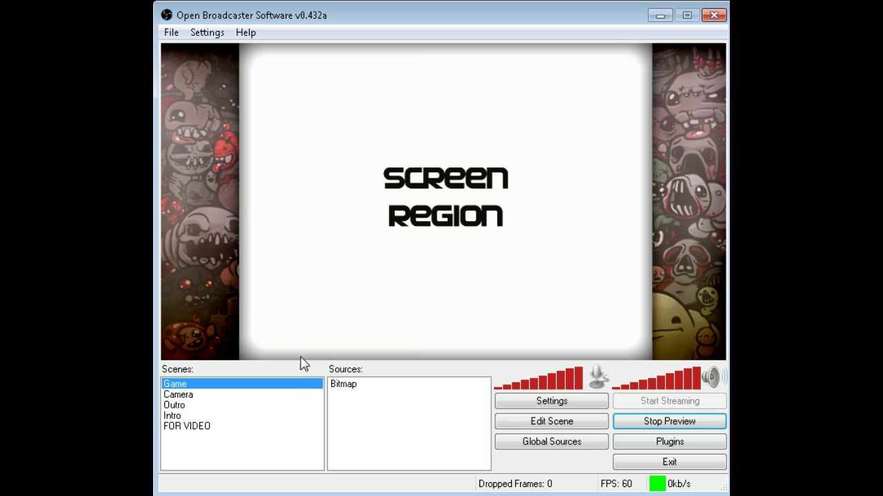
left_click(211, 431)
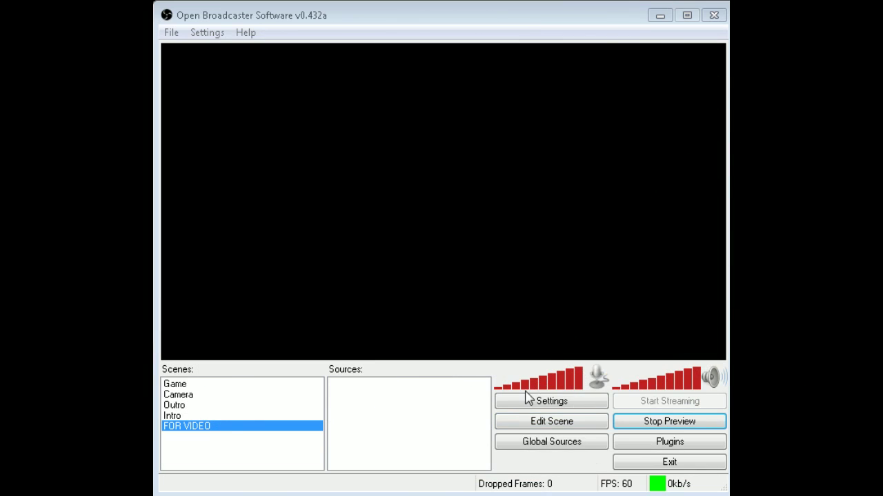
right_click(365, 396)
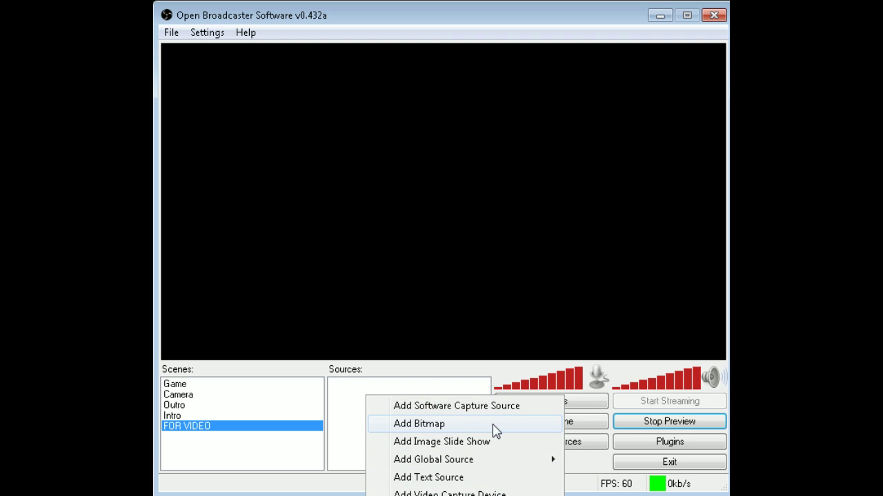
mouse_move(497, 462)
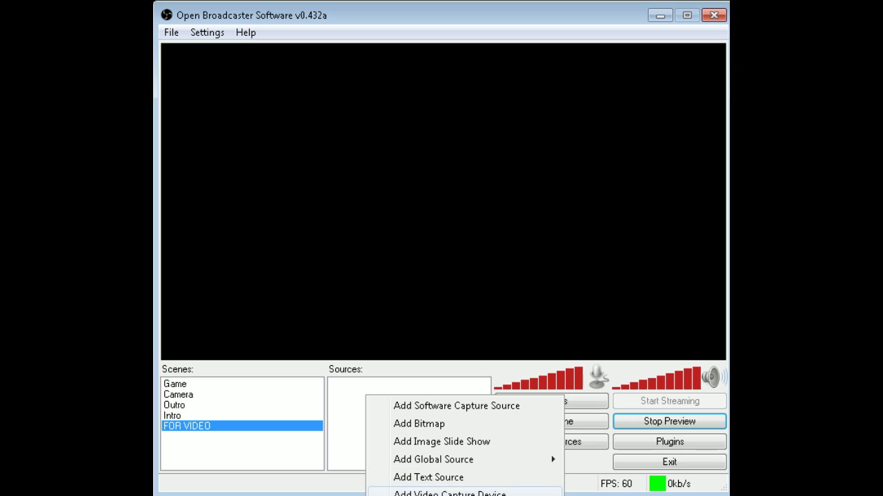
left_click(449, 494)
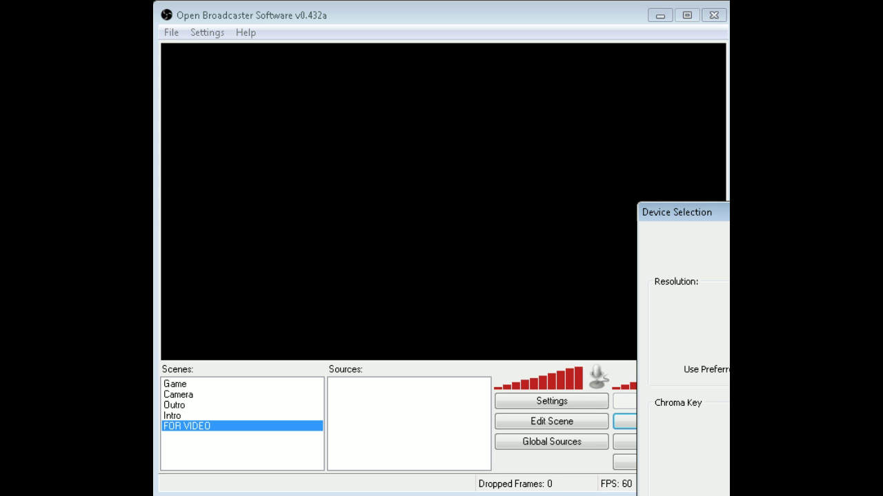
key("Escape")
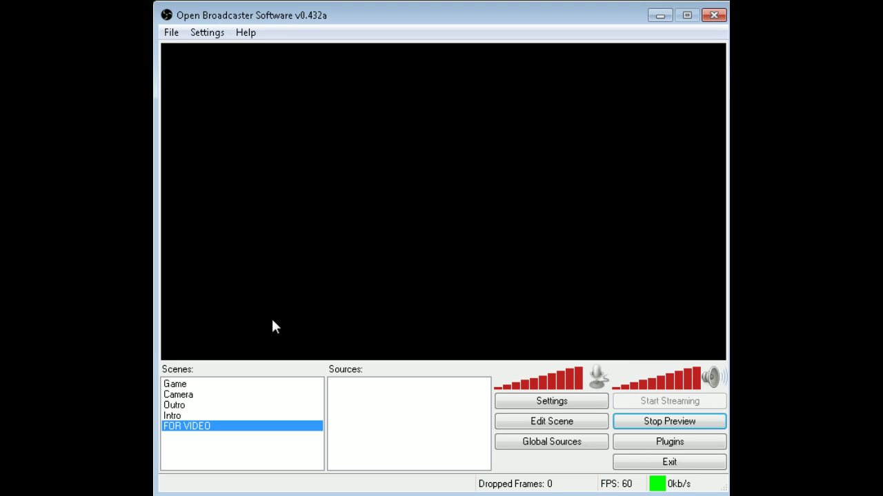
Step: Add a software capture source named Isaac to the FOR VIDEO scene
right_click(388, 394)
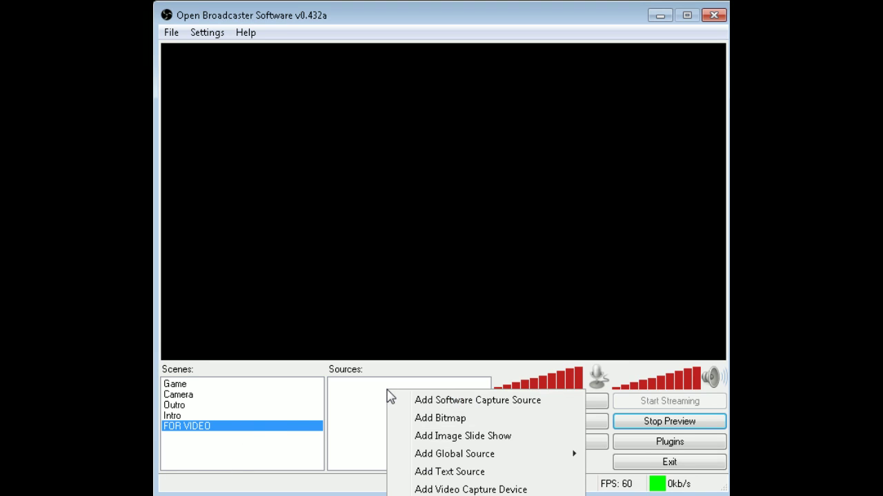
left_click(442, 403)
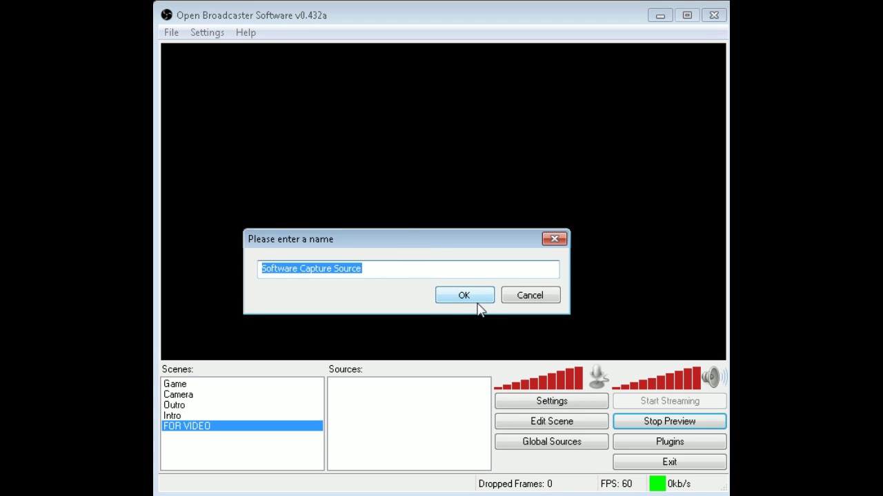
type("Isaac")
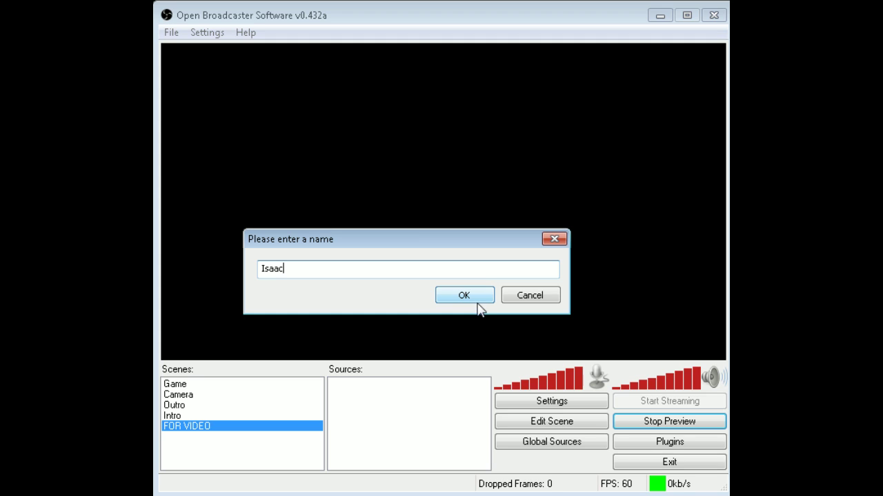
left_click(480, 310)
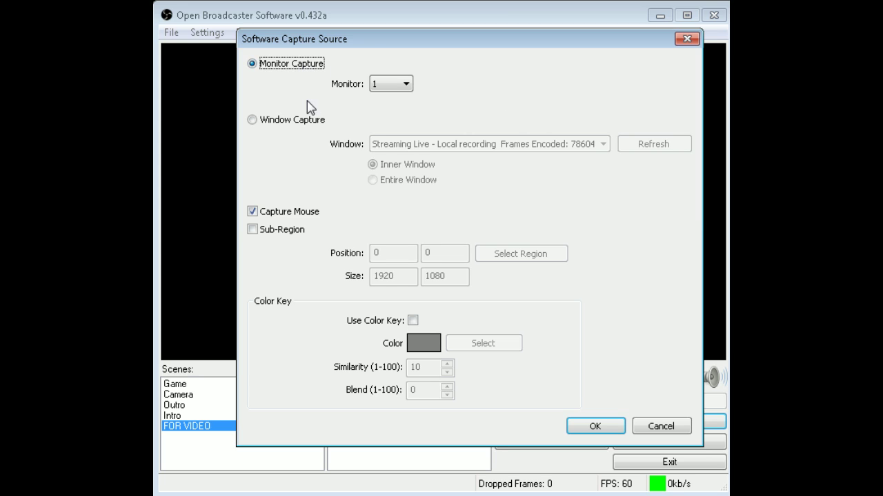
Step: Review the monitor choices for the new source, and switch it to window capture of the Isaac window
left_click(380, 84)
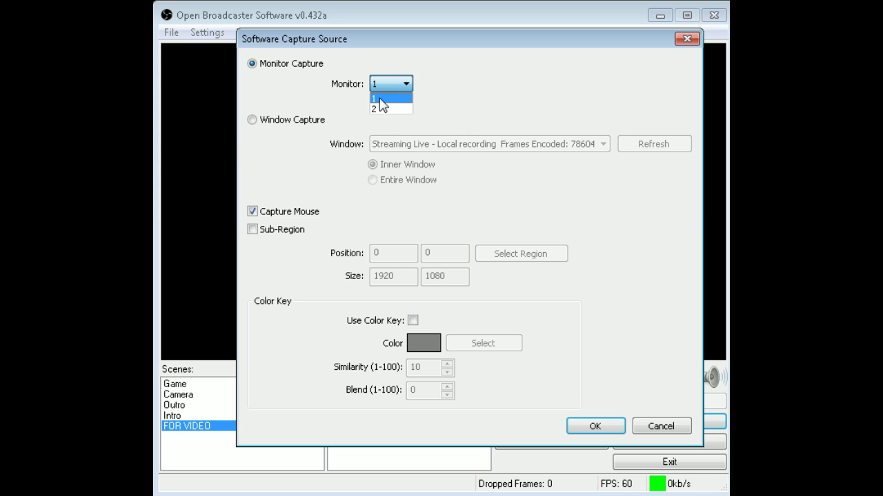
left_click(379, 99)
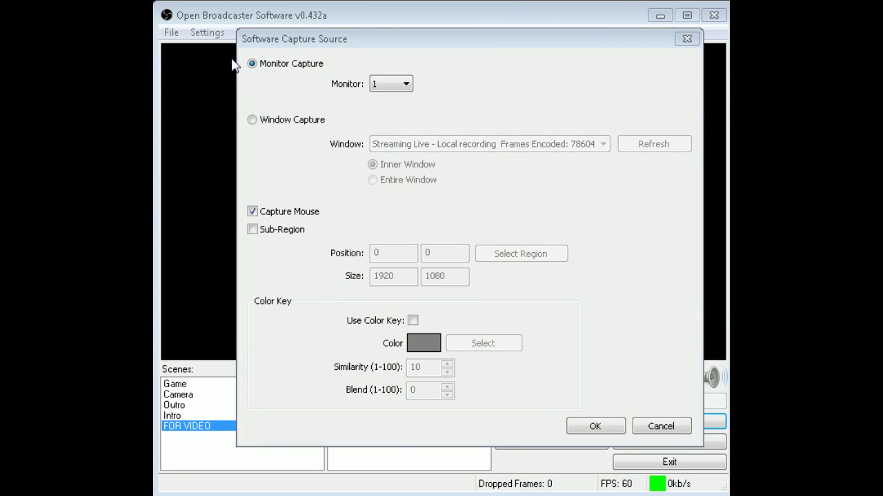
left_click(281, 129)
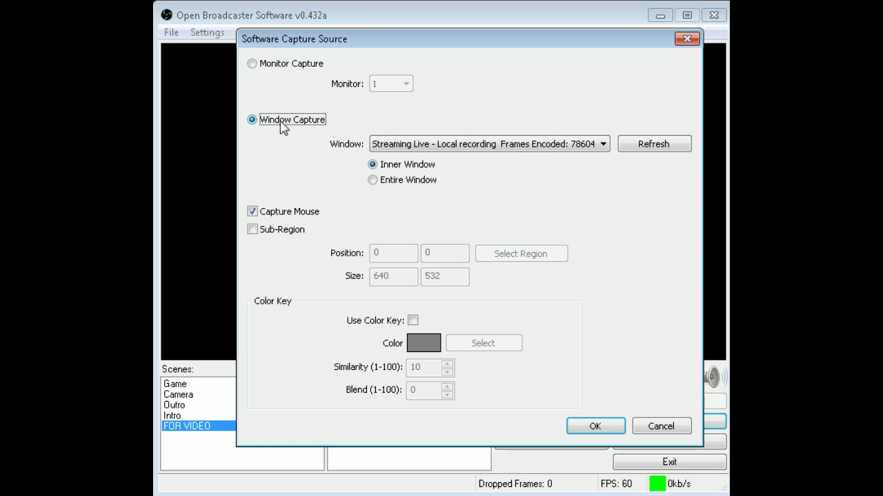
left_click(518, 145)
left_click(520, 149)
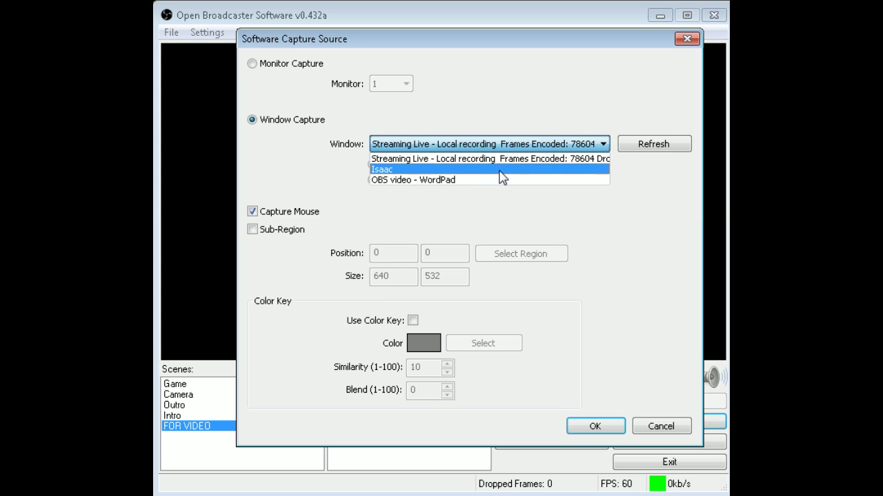
left_click(502, 170)
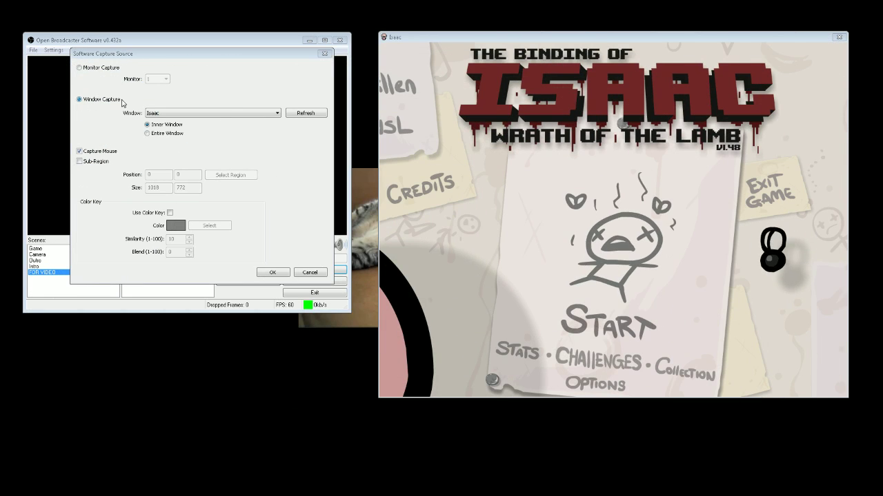
Step: Compare Entire Window with Inner Window, keep Inner Window, turn off mouse capture, and accept the source settings
left_click(166, 134)
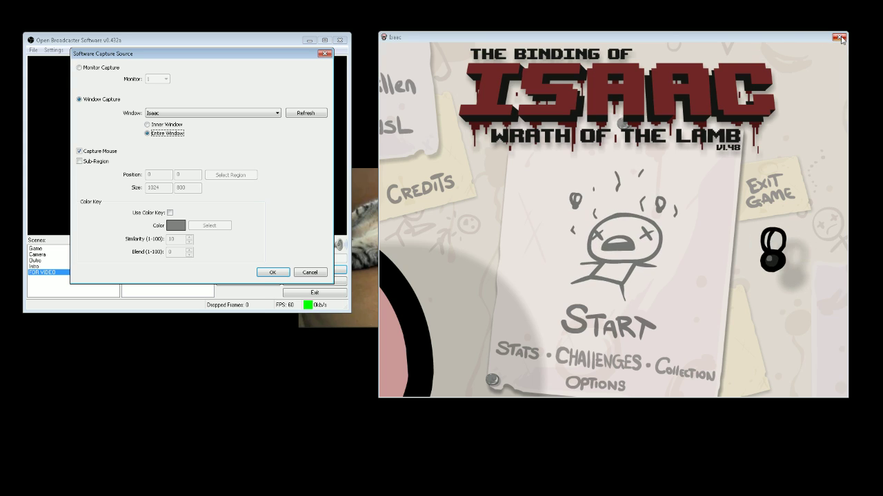
left_click(159, 126)
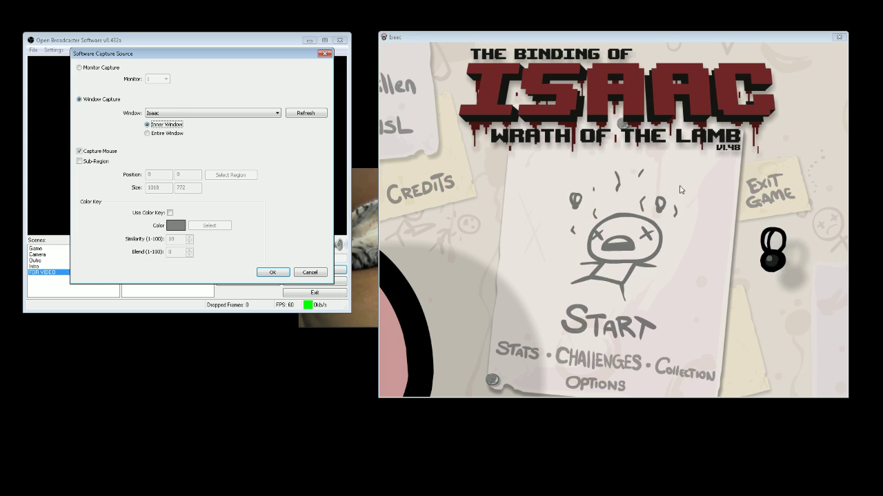
left_click(96, 153)
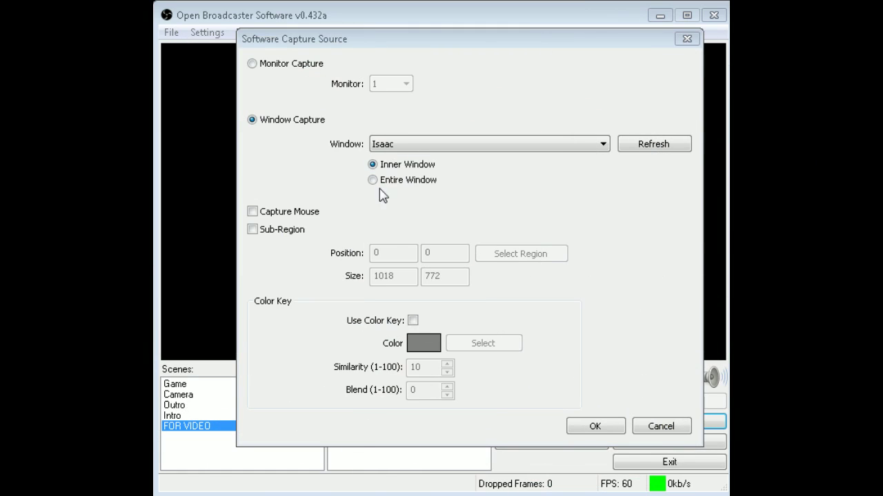
left_click(280, 216)
left_click(280, 216)
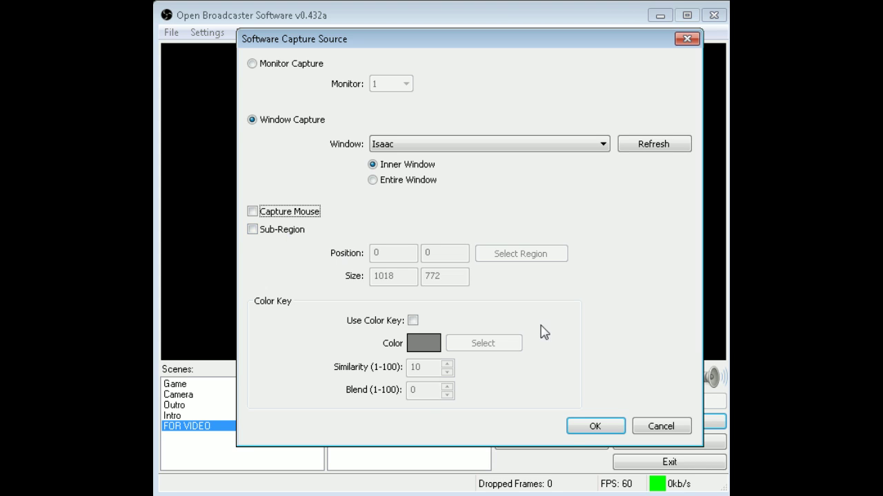
left_click(599, 426)
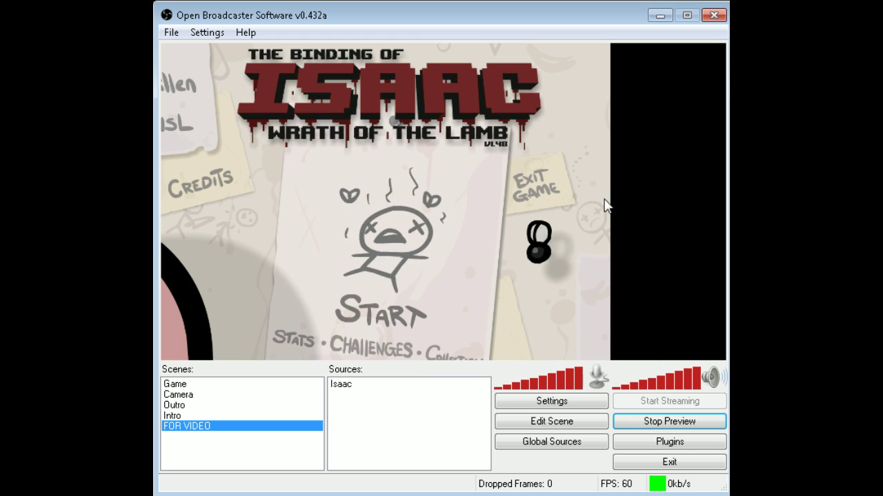
Step: Enable scene editing and shrink the Isaac source proportionally until it fits within the preview's height
left_click(576, 431)
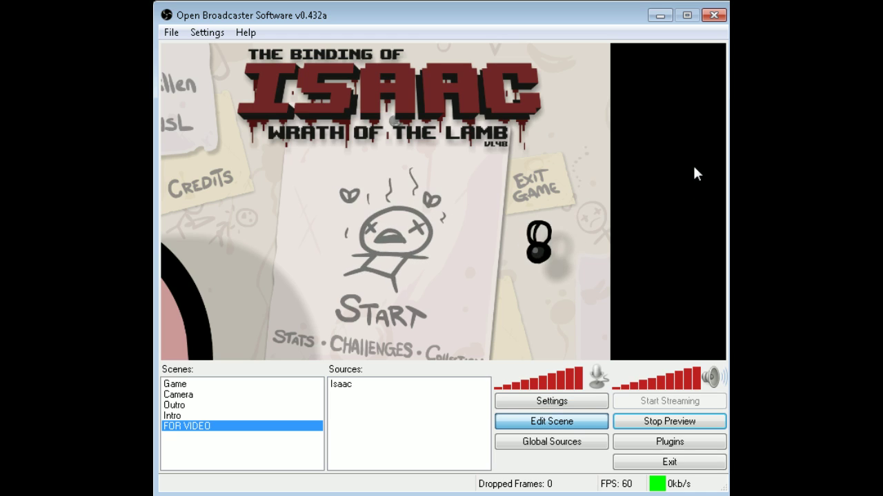
left_click(607, 204)
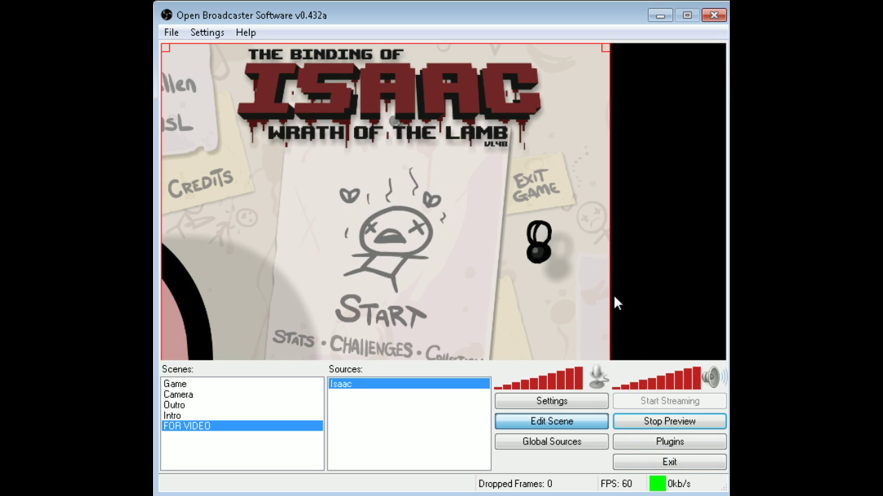
left_click_drag(610, 303, 573, 288)
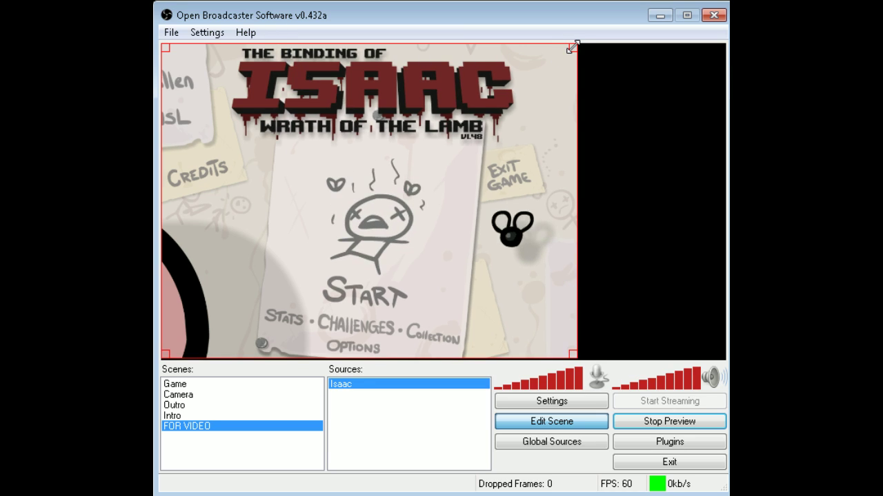
left_click(638, 195)
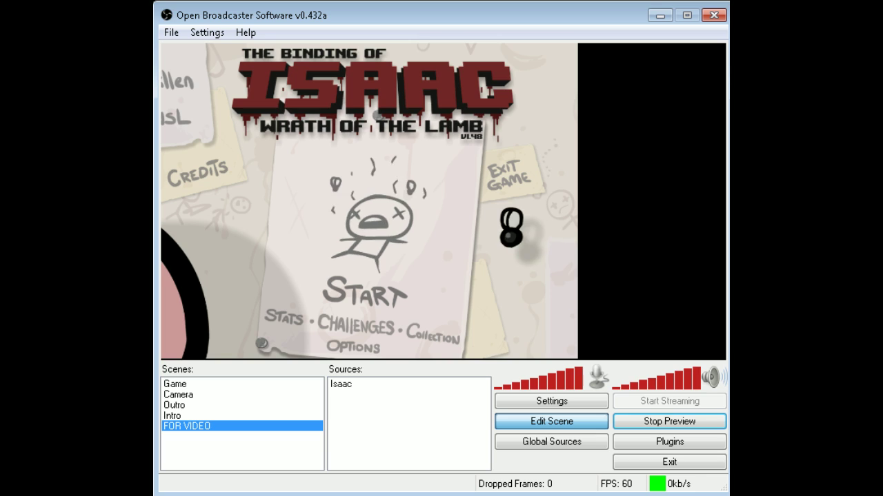
Step: Minimise the Isaac game window to examine its effect on the captured preview, and restore the window
key("alt+Tab")
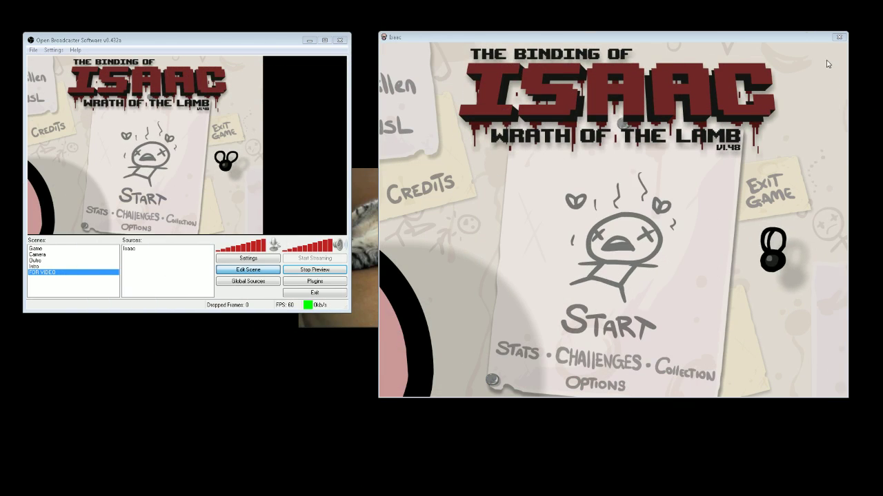
left_click(669, 42)
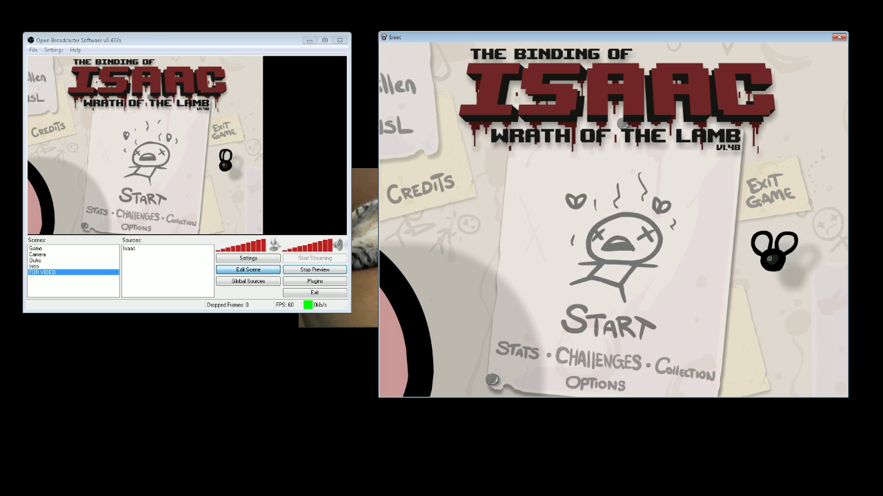
key("super+Down")
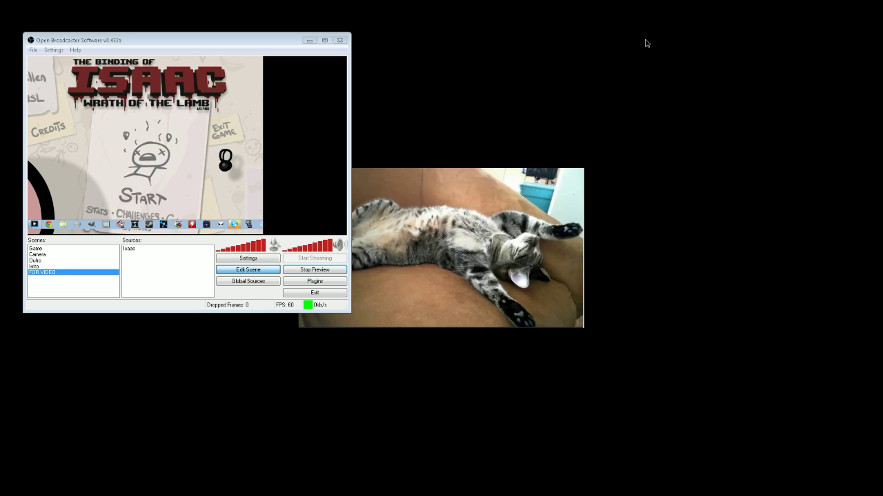
key("alt+Tab")
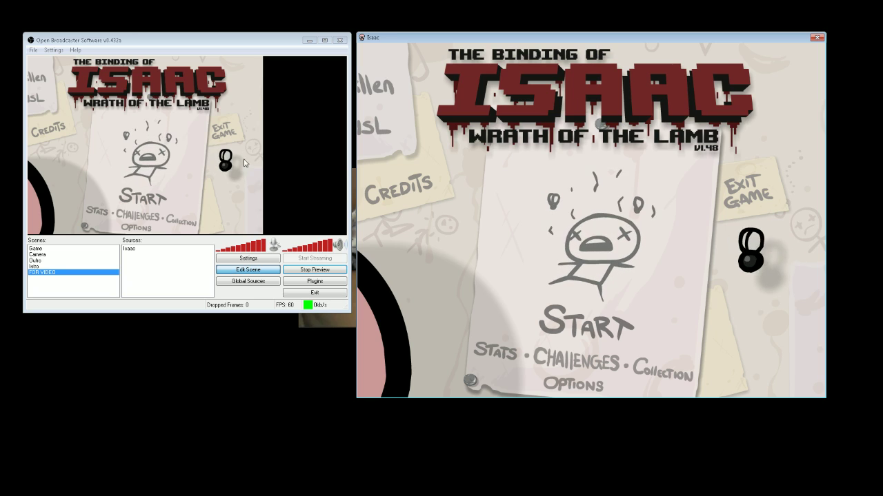
Step: Move the Isaac source horizontally toward the middle of the preview
left_click_drag(243, 163, 224, 150)
right_click(239, 134)
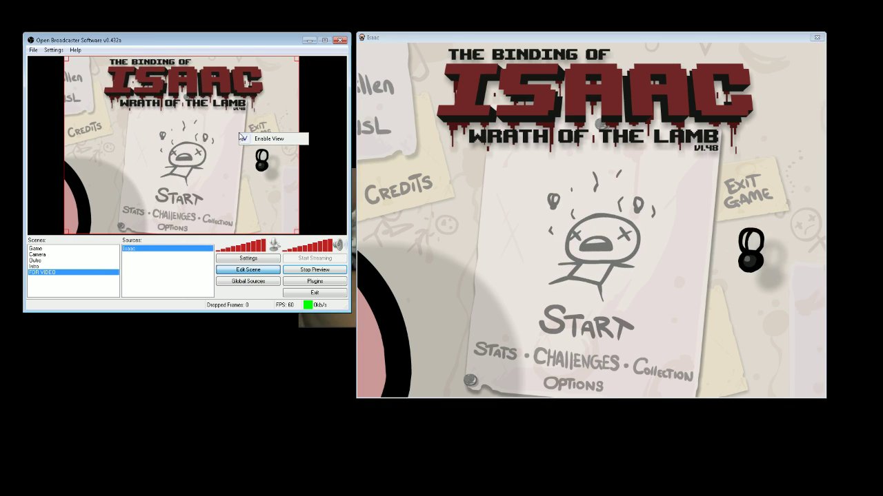
left_click(235, 148)
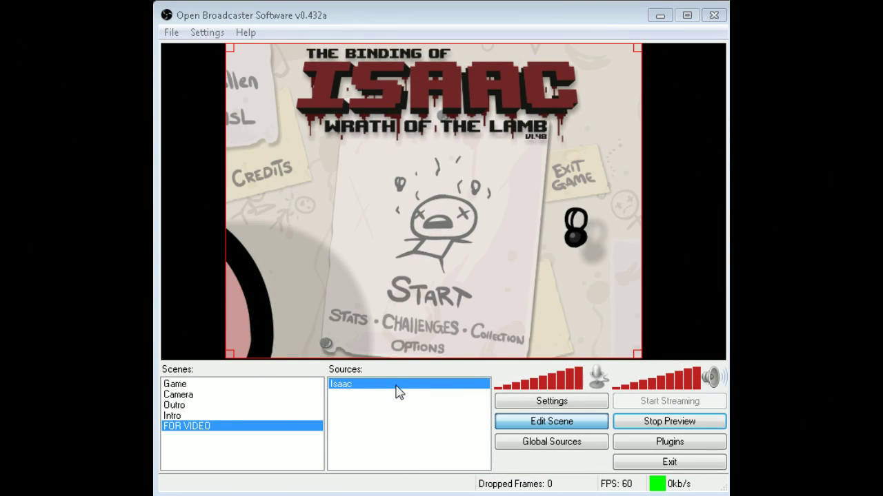
left_click_drag(628, 244, 471, 200)
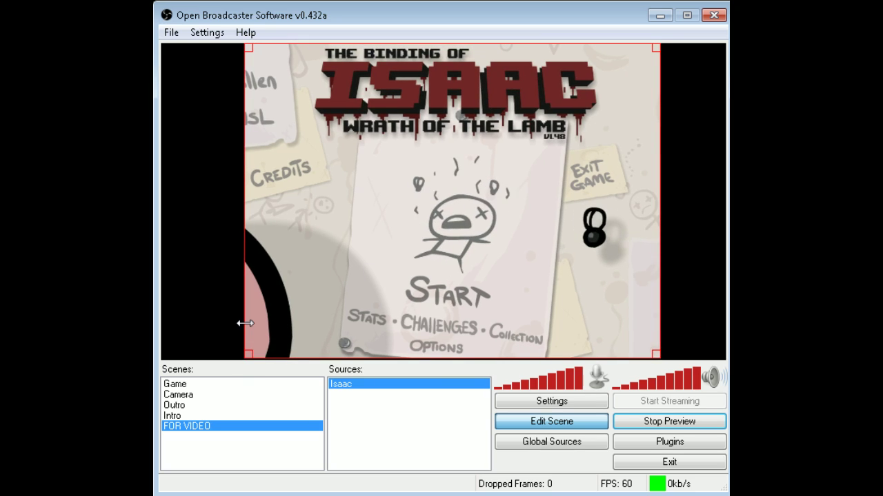
Step: Squash the Isaac source's width and height by its edges, and reset it to its original size
left_click_drag(245, 323, 378, 321)
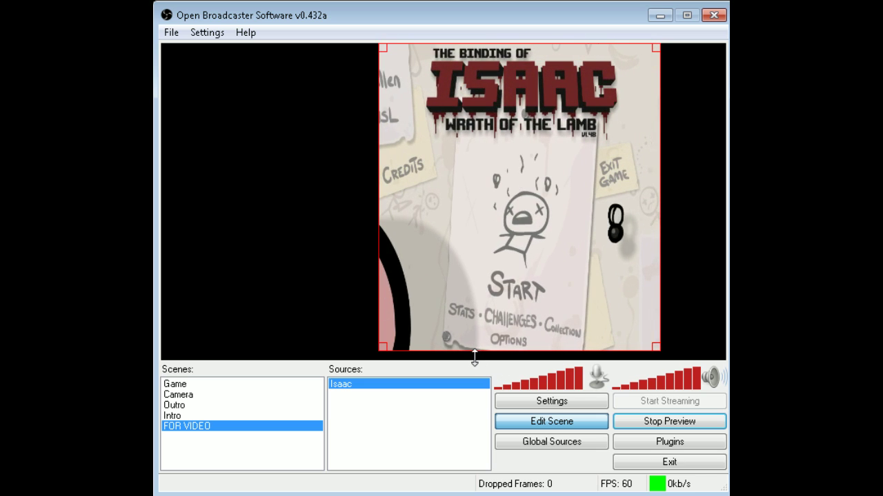
left_click_drag(473, 357, 469, 280)
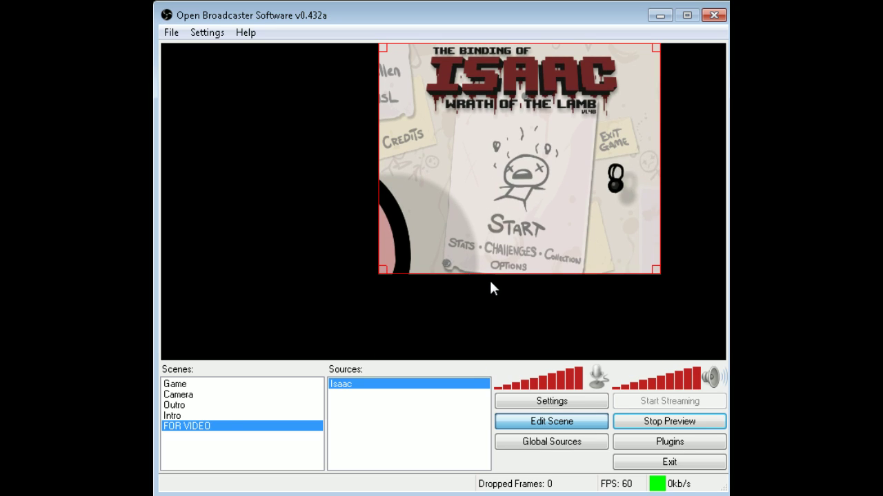
left_click_drag(485, 280, 482, 104)
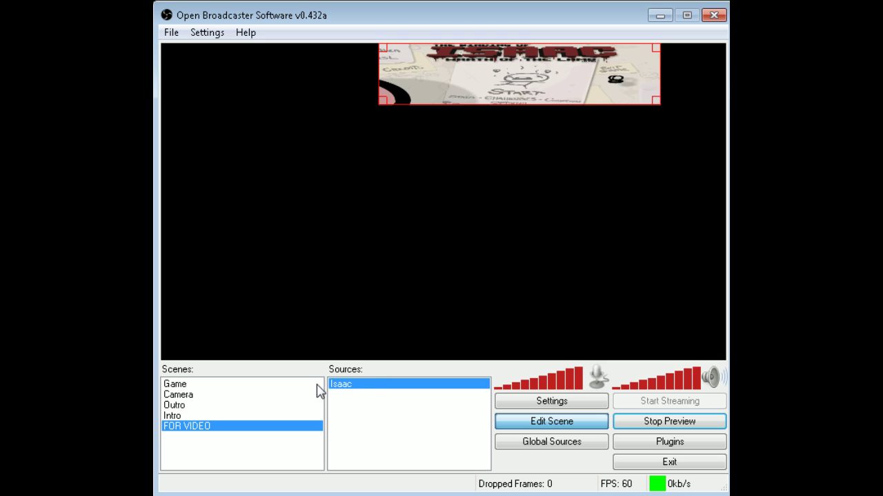
right_click(358, 389)
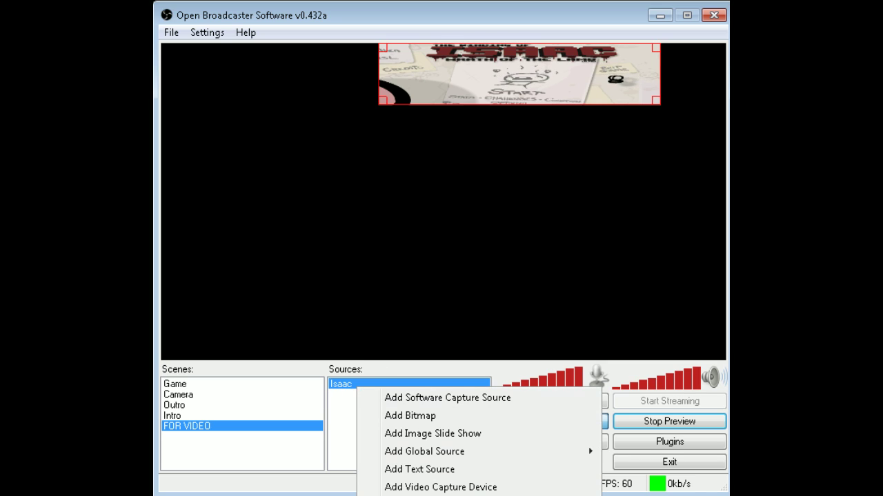
left_click(428, 495)
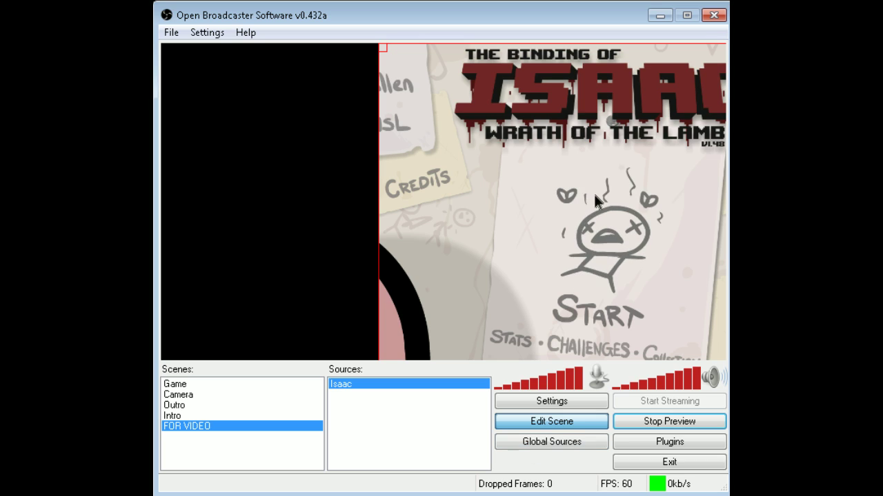
Step: Reposition the Isaac source, fit it to the full preview height centred in the scene, and clear the selection
left_click_drag(593, 193, 466, 205)
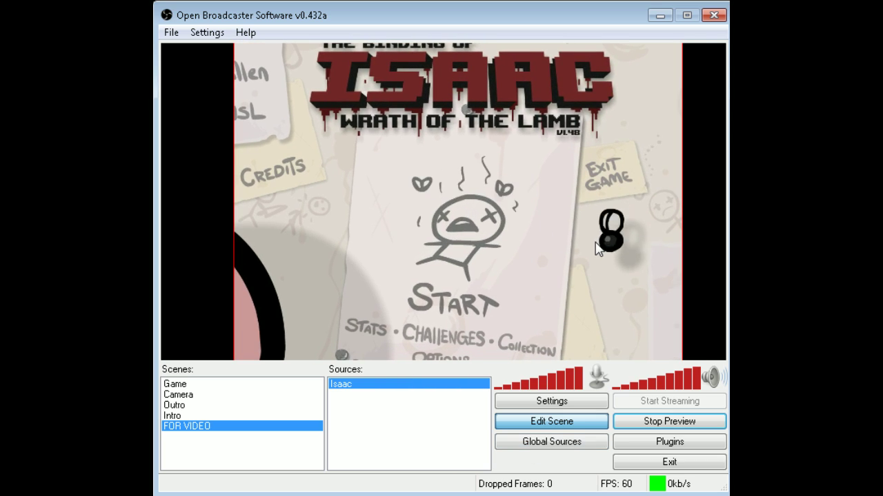
right_click(379, 392)
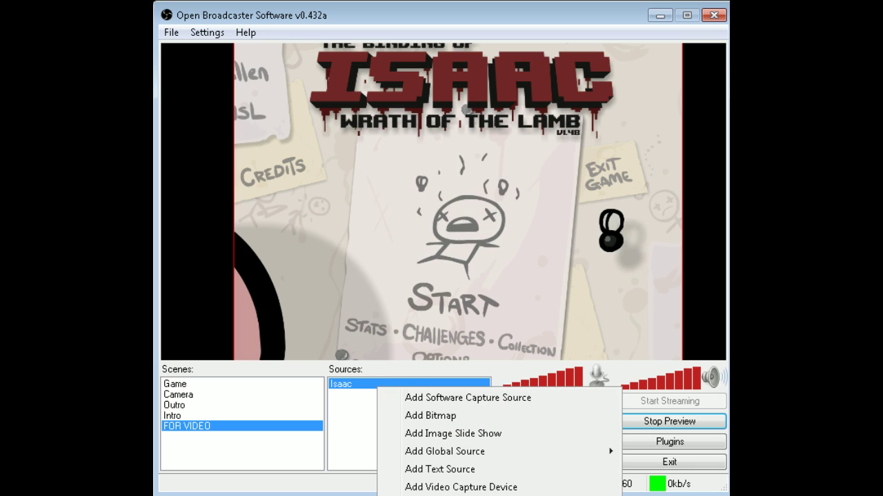
key("Escape")
left_click(551, 422)
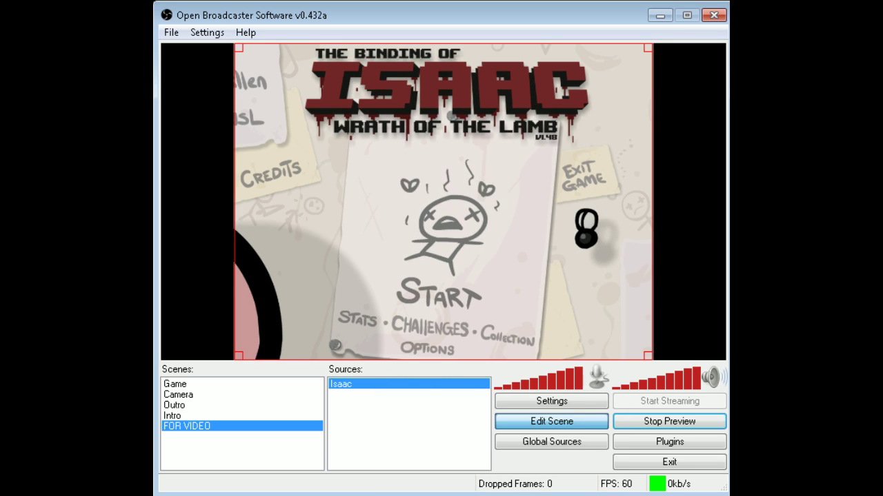
right_click(367, 386)
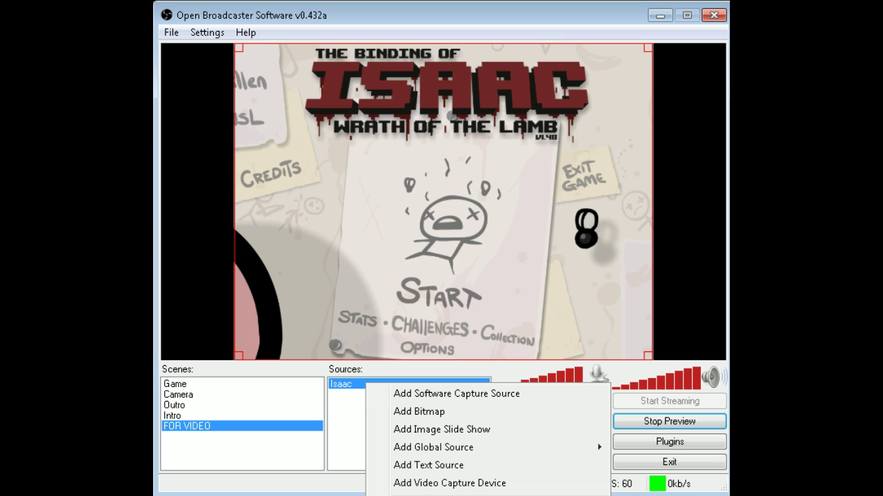
left_click(680, 310)
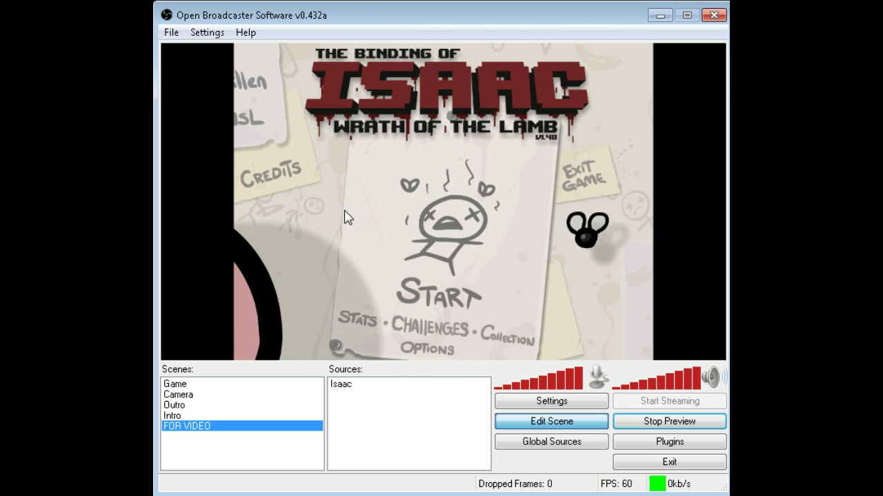
Step: Add a software capture source to the Game scene, capturing the inner Isaac window with mouse capture off
left_click(197, 387)
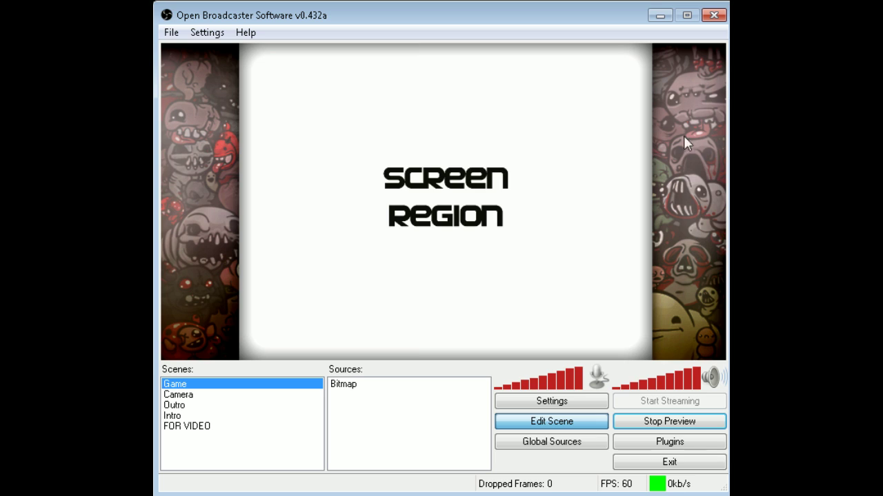
left_click(196, 428)
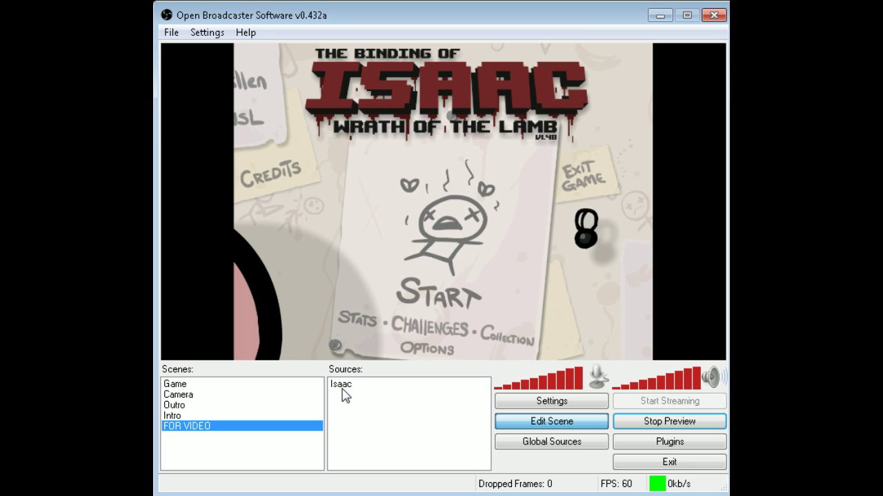
left_click(193, 385)
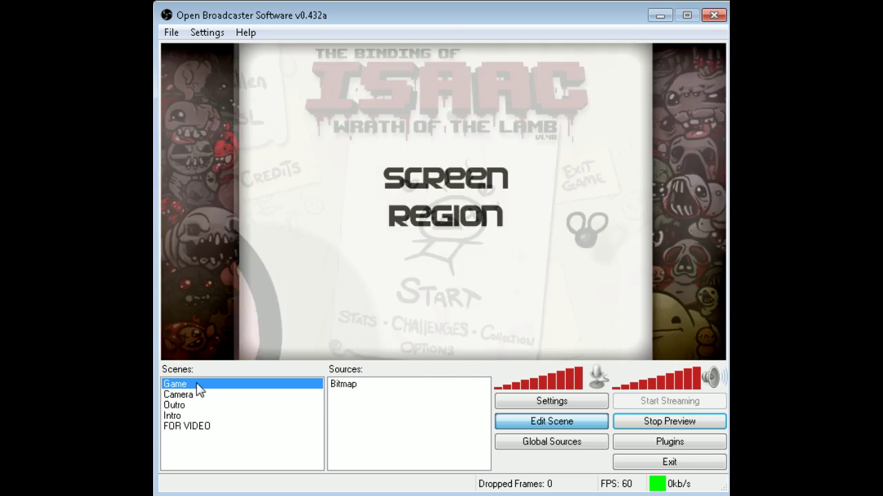
right_click(354, 408)
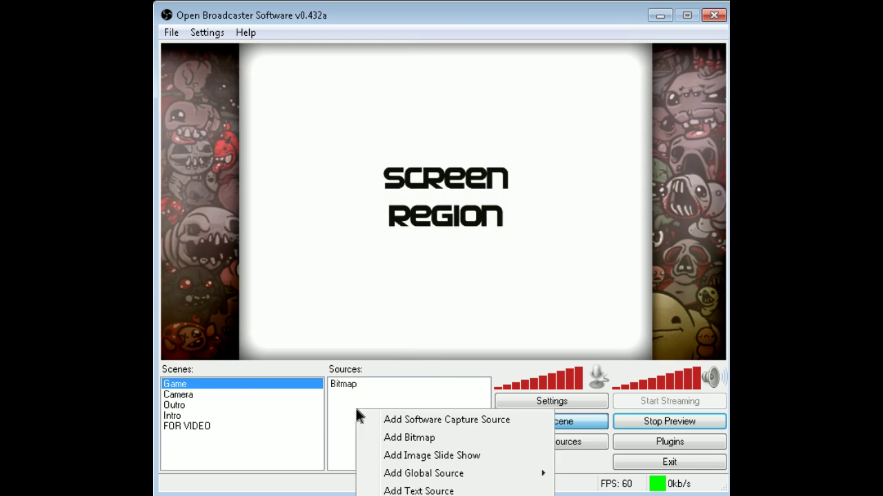
left_click(404, 420)
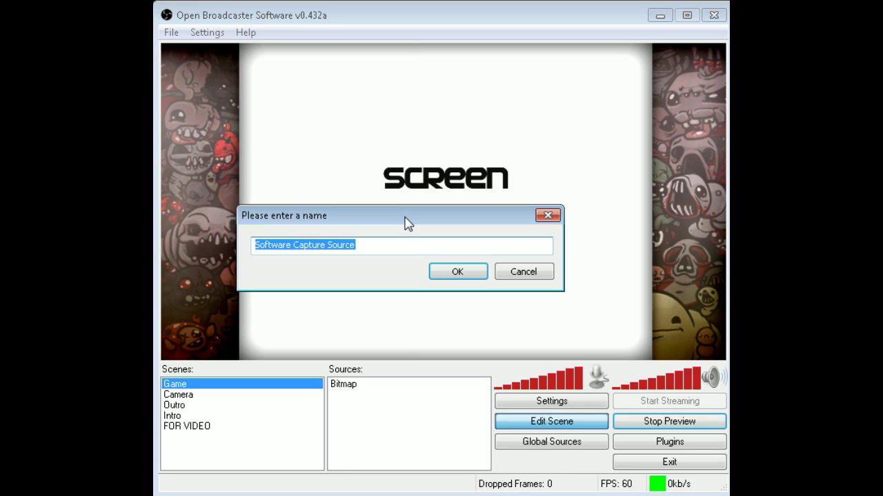
left_click(470, 272)
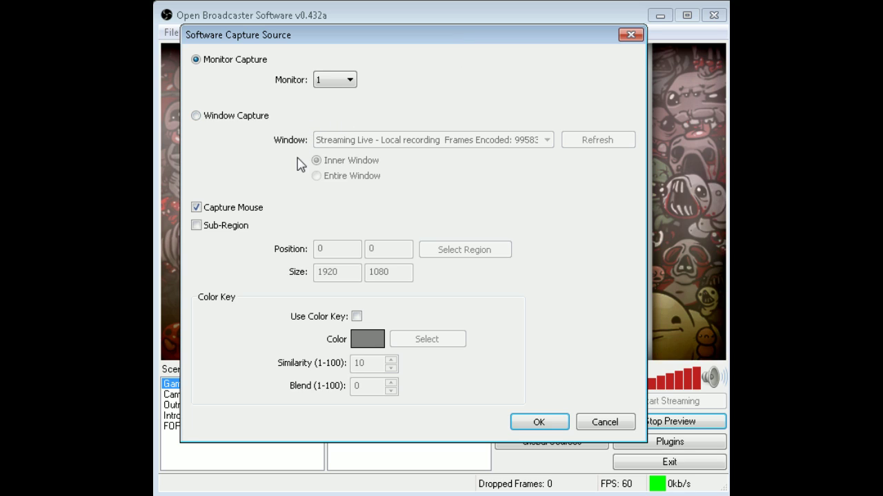
left_click(230, 117)
left_click(355, 140)
left_click(356, 166)
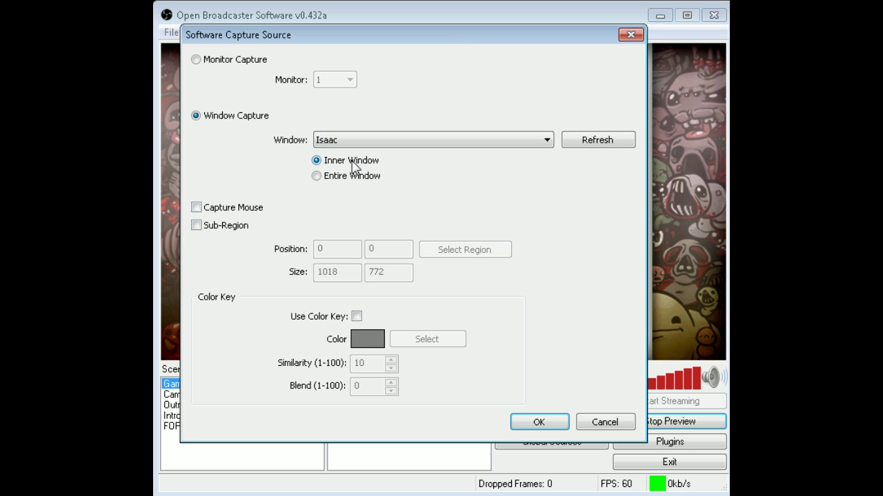
left_click(538, 422)
Step: Resize and reposition the Game scene's Isaac capture to fill the overlay's Screen Region between the side artwork, at full preview height
left_click(427, 269)
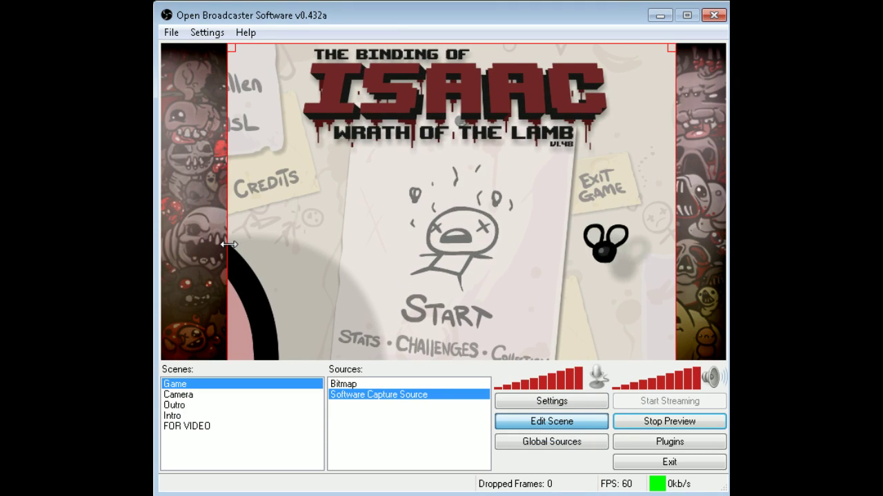
left_click_drag(230, 247, 240, 247)
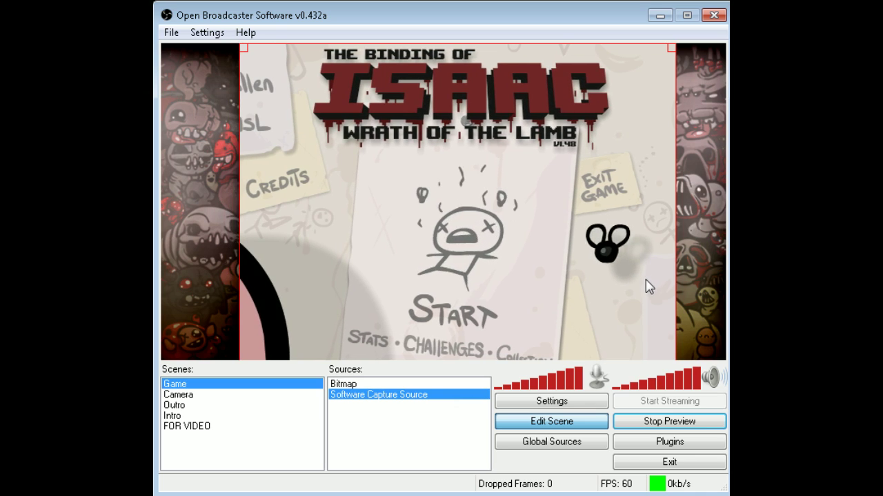
left_click_drag(673, 278, 649, 275)
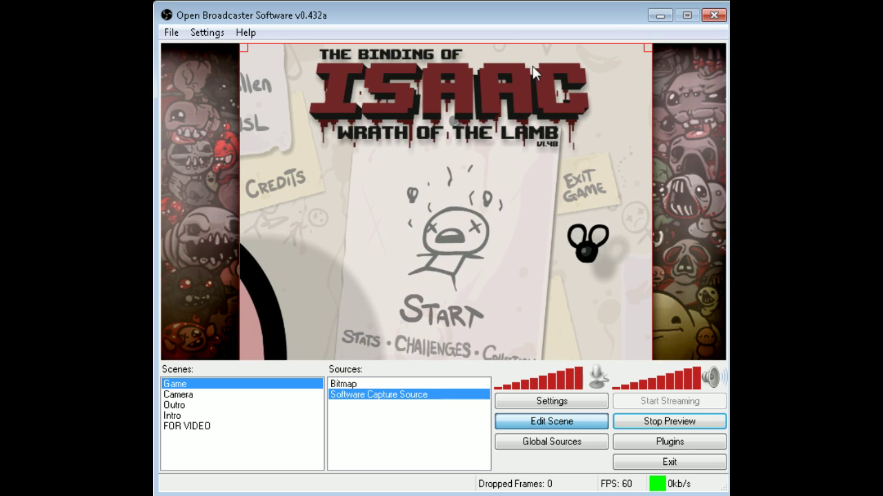
left_click_drag(510, 46, 512, 90)
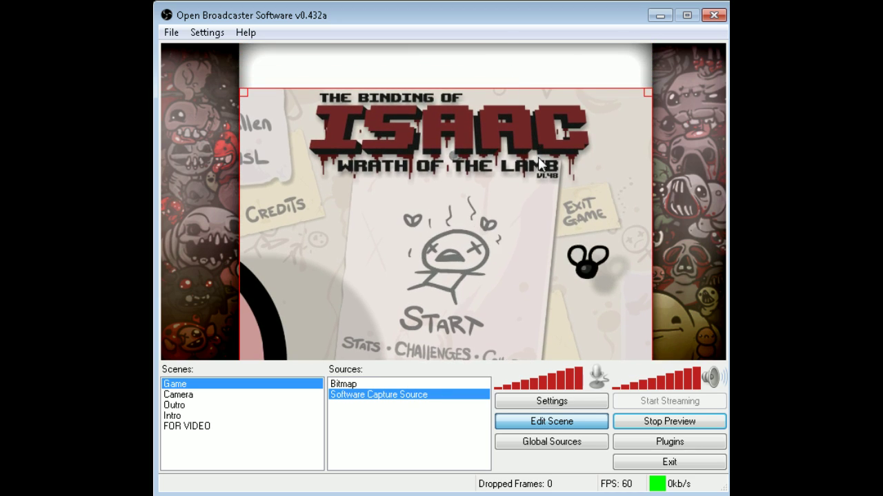
left_click_drag(538, 157, 540, 119)
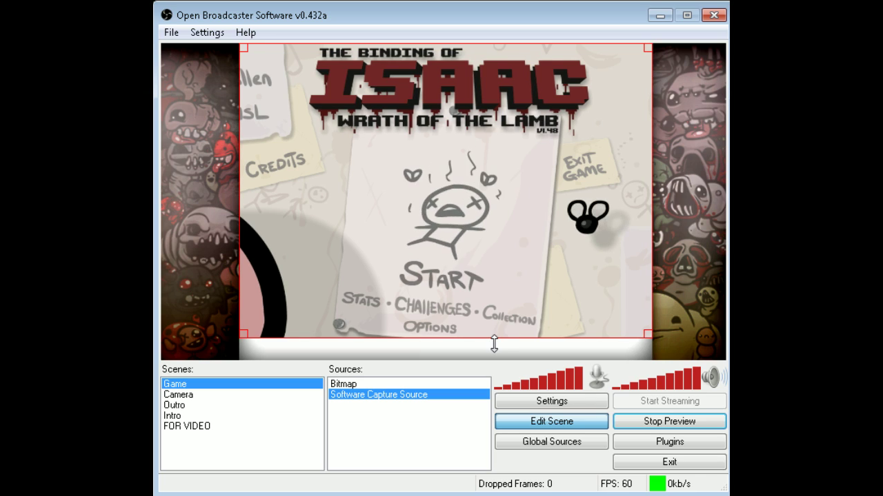
left_click_drag(493, 343, 493, 363)
left_click(675, 215)
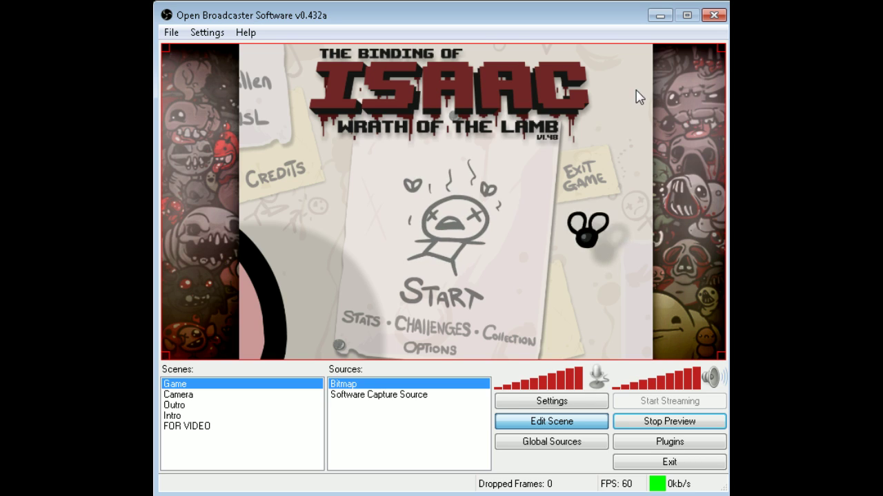
Step: Turn off scene editing, and stop and restart the stream preview
left_click(569, 428)
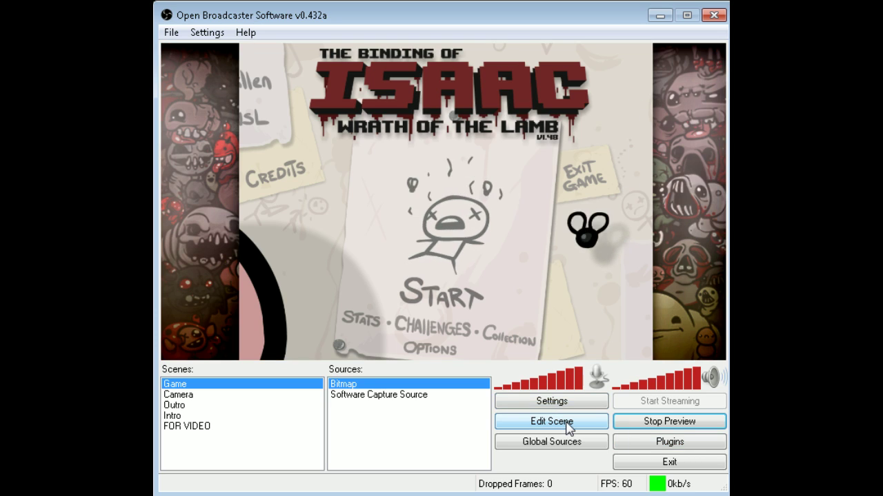
left_click(643, 427)
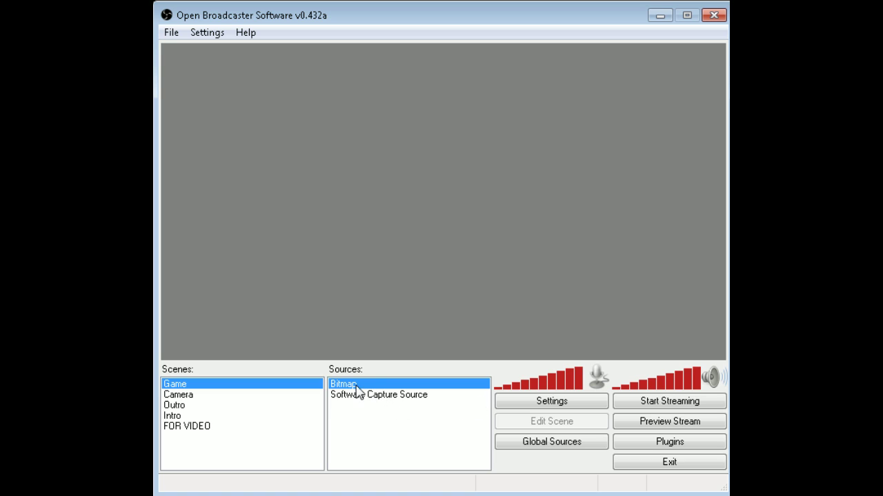
left_click(664, 422)
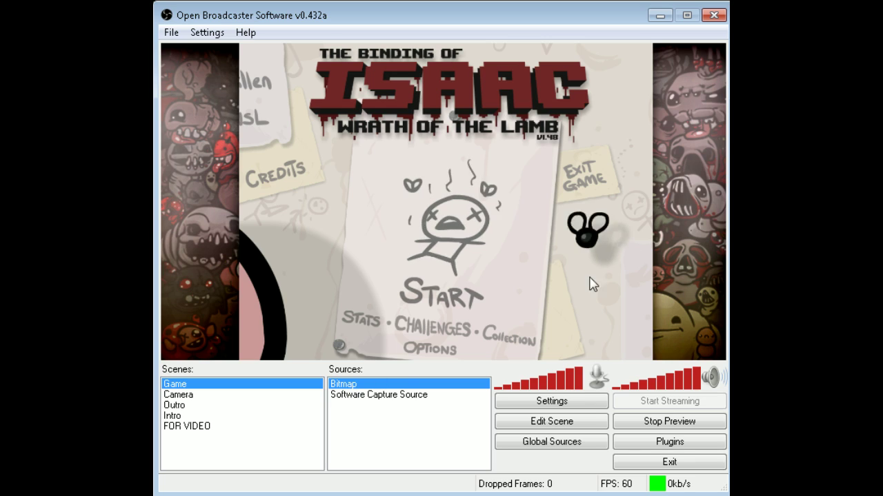
Step: Delete the software capture source from the Game scene, leaving the Bitmap source selected
left_click(366, 402)
right_click(364, 400)
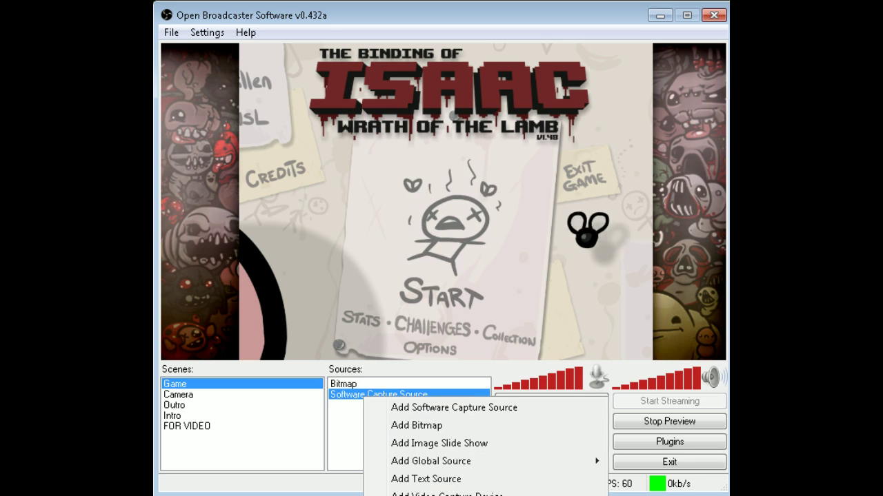
key("Delete")
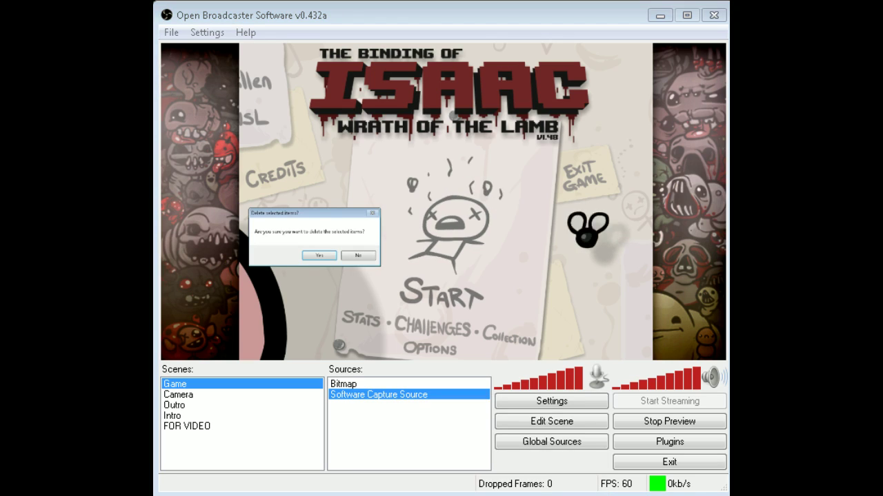
key("Return")
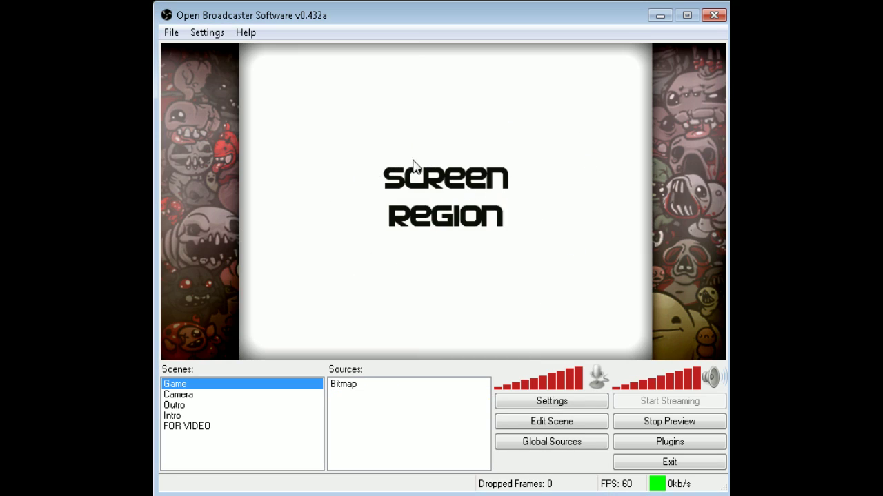
left_click(376, 386)
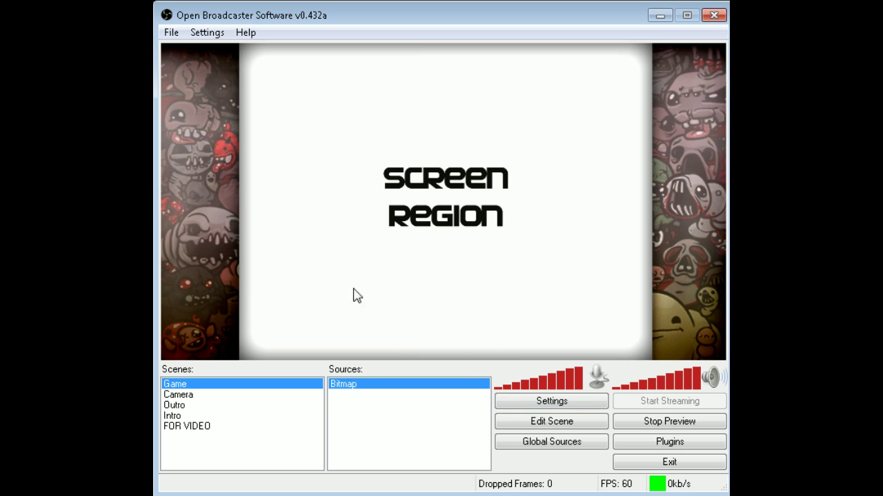
Step: Switch to the FOR VIDEO scene and reset the Isaac source to its original size
left_click(183, 428)
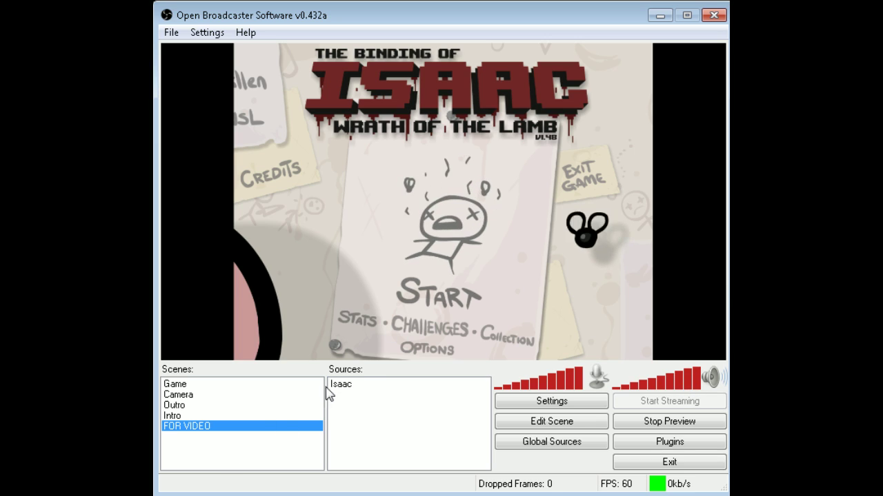
right_click(366, 387)
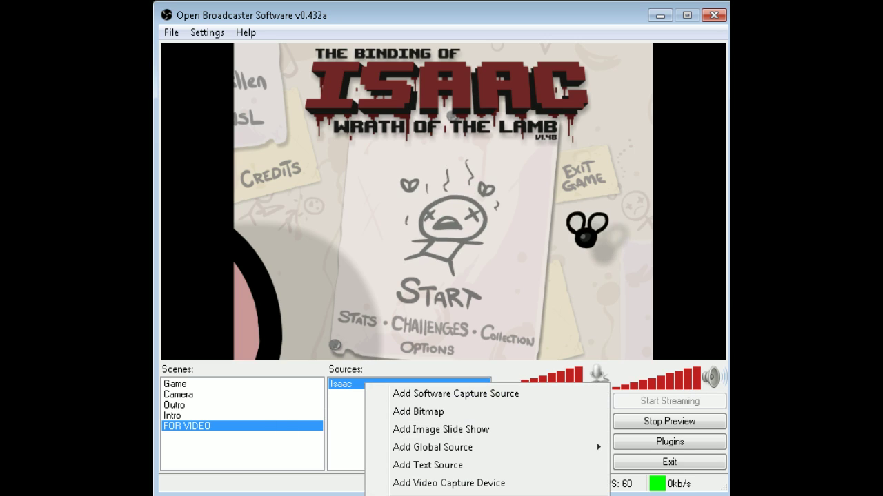
left_click(441, 493)
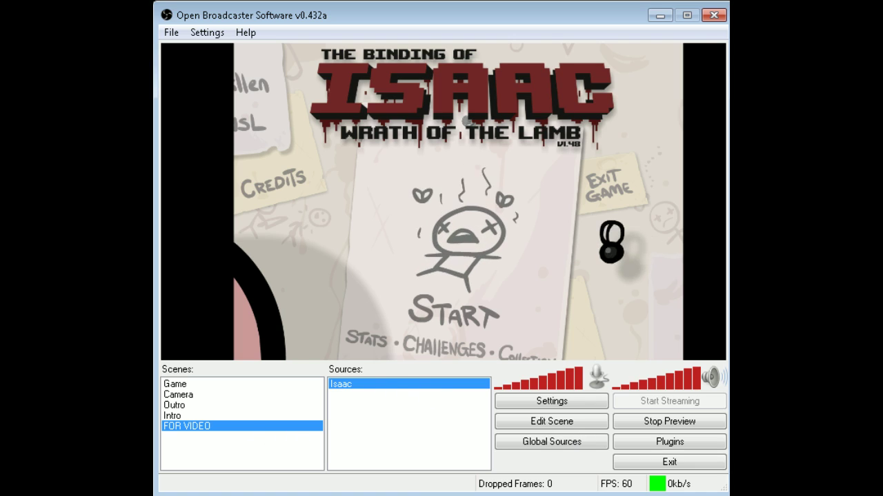
Step: Enable Sub-Region in the Isaac source's capture properties and start selecting the region on the game window
right_click(358, 388)
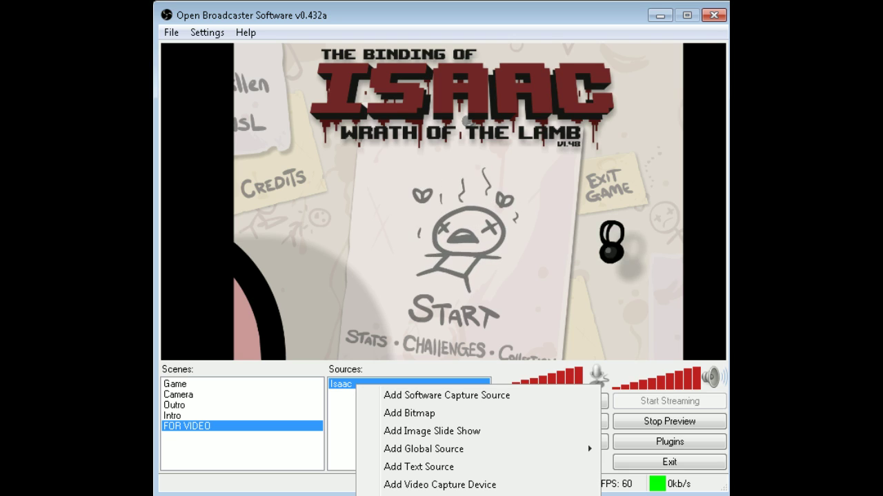
left_click(446, 396)
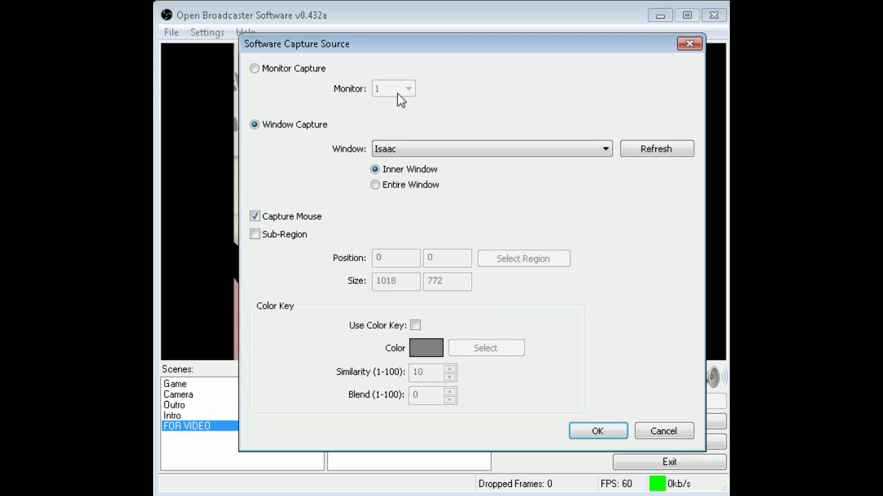
left_click(276, 240)
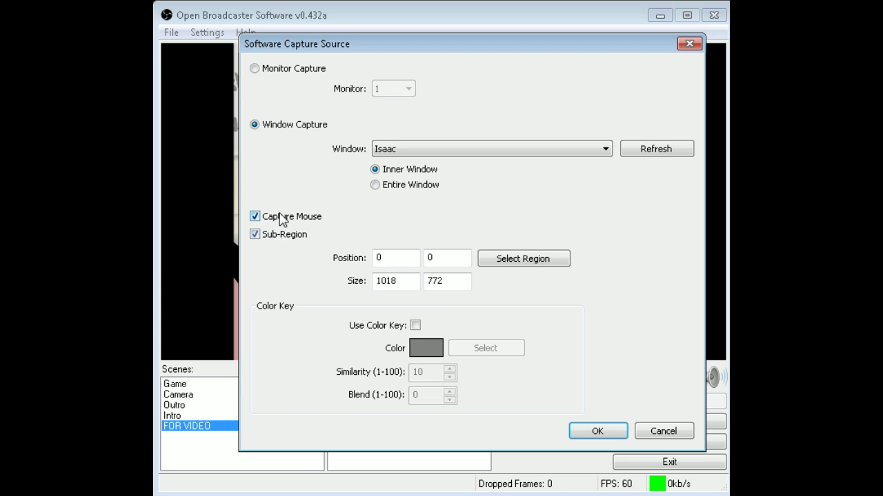
left_click(506, 266)
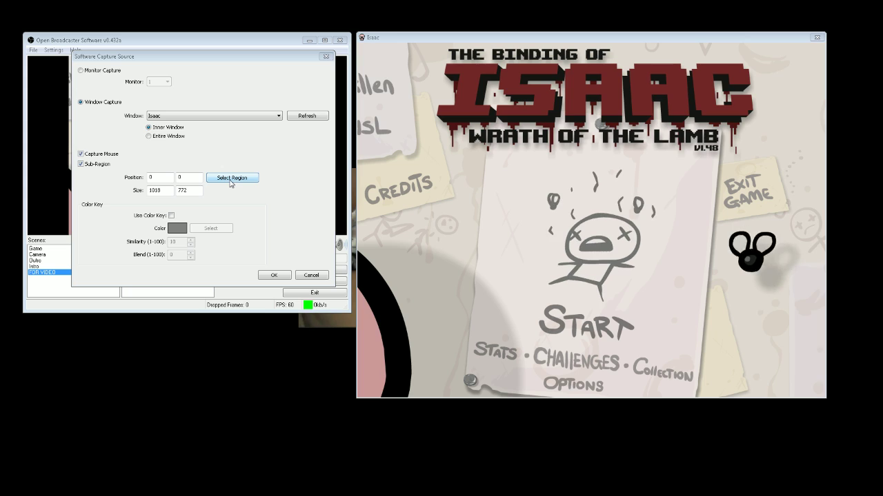
left_click(231, 179)
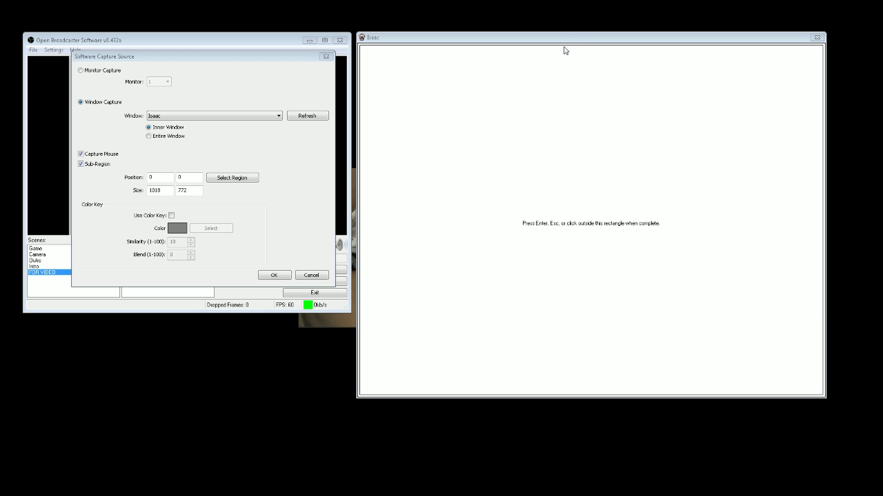
Step: Shrink the capture region on the Isaac game window to position 364, 278 and size 372 × 289, above the START entry
left_click_drag(563, 46, 573, 163)
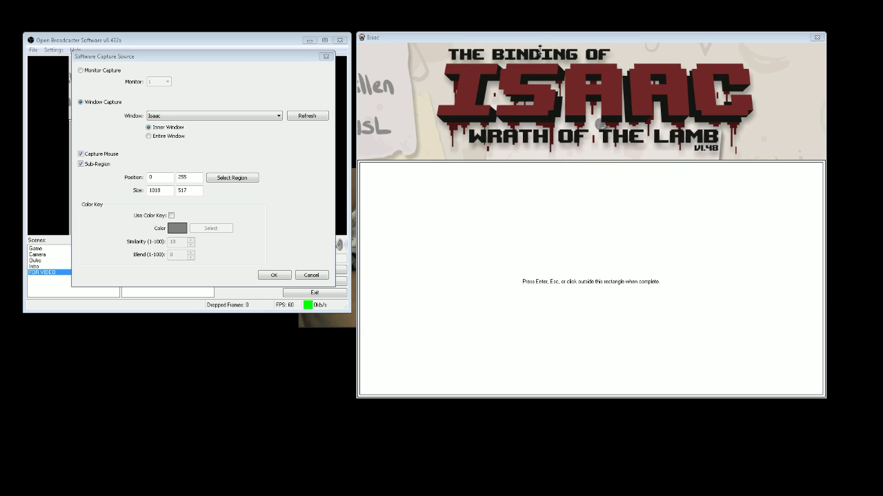
left_click_drag(539, 49, 539, 47)
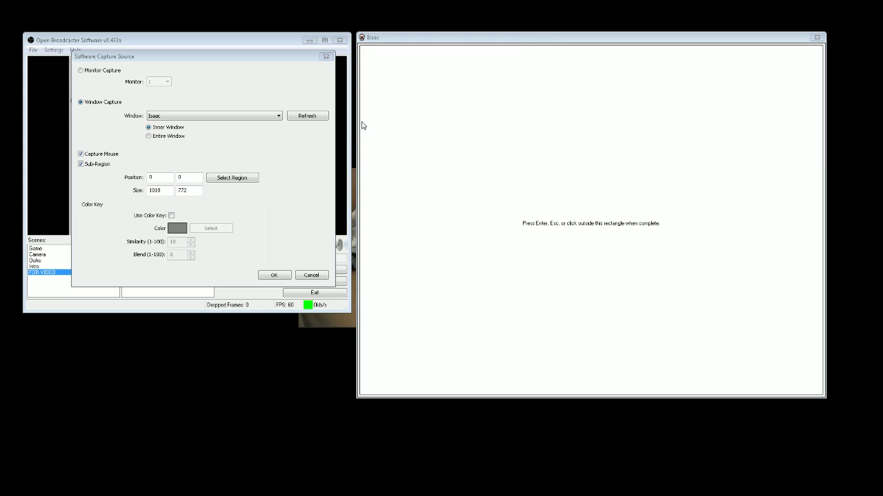
left_click_drag(358, 118, 525, 121)
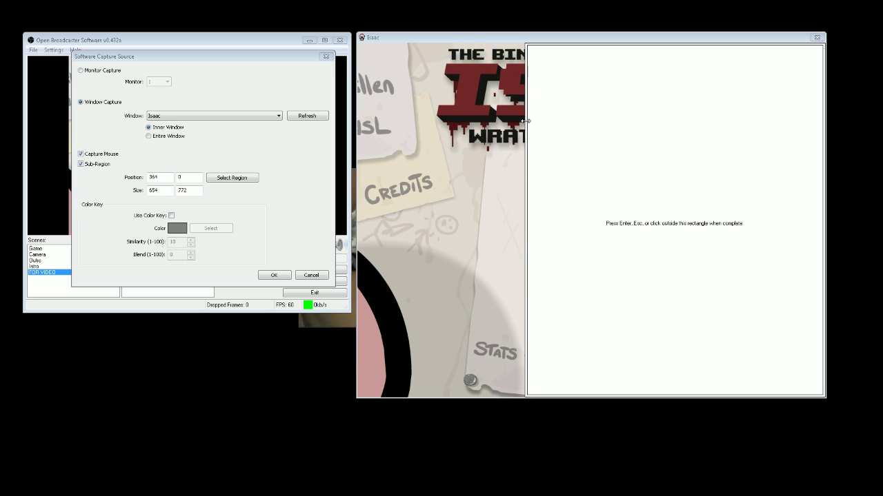
left_click_drag(626, 85, 625, 172)
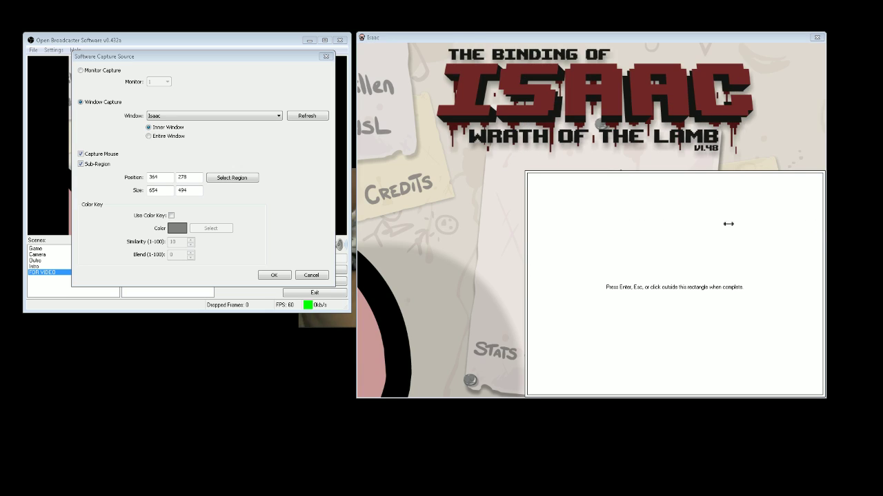
left_click_drag(728, 224, 695, 228)
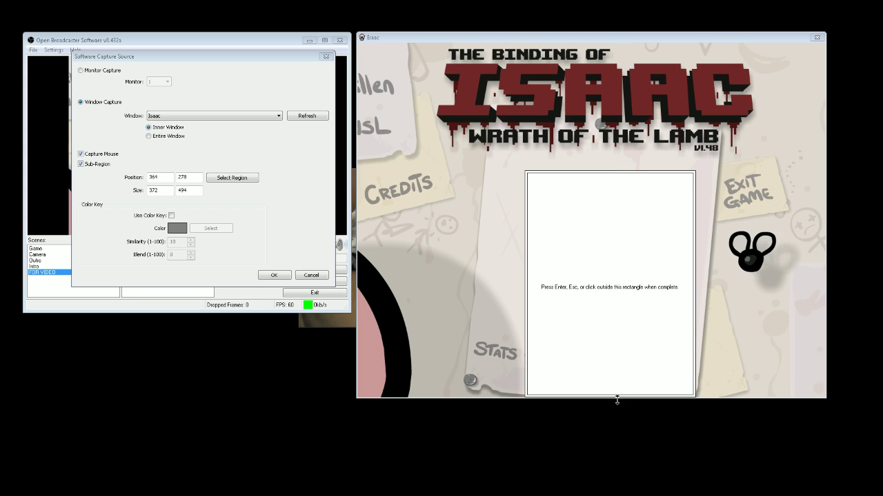
left_click_drag(616, 399, 602, 302)
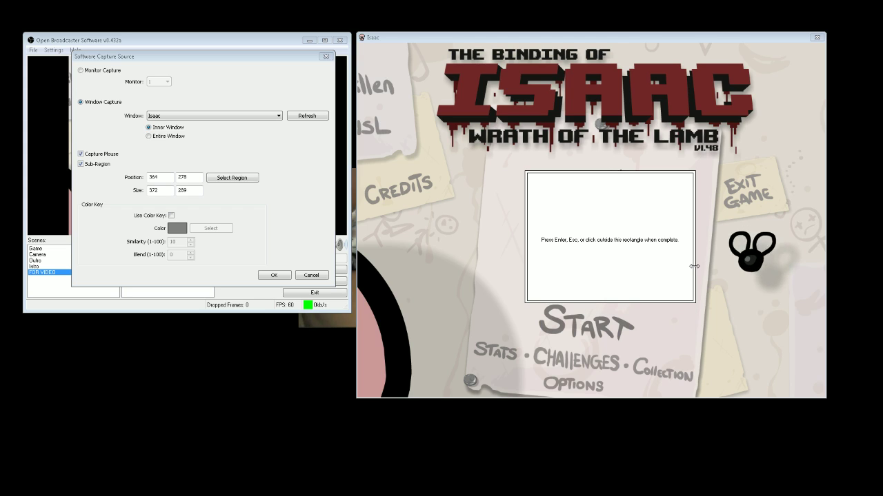
Step: Tighten the region around the drawn figure to position 401, 273 and size 250 × 294, and apply the capture source settings
left_click_drag(693, 272, 656, 263)
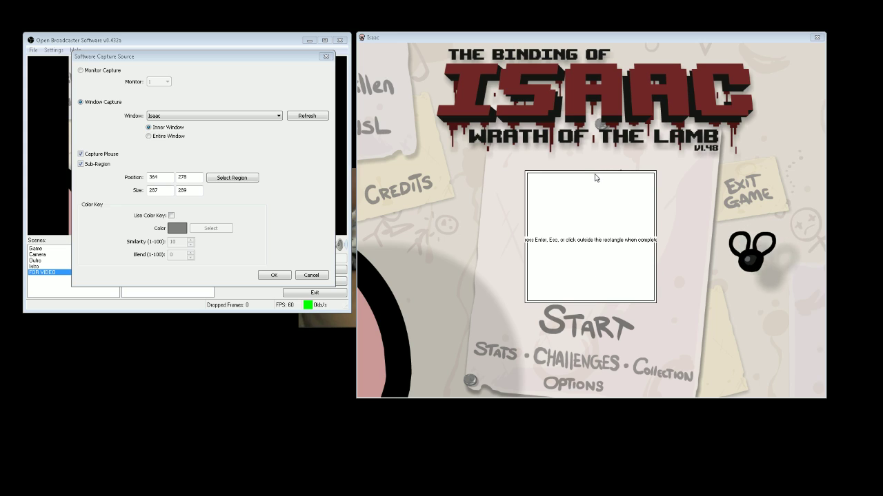
left_click_drag(591, 172, 591, 189)
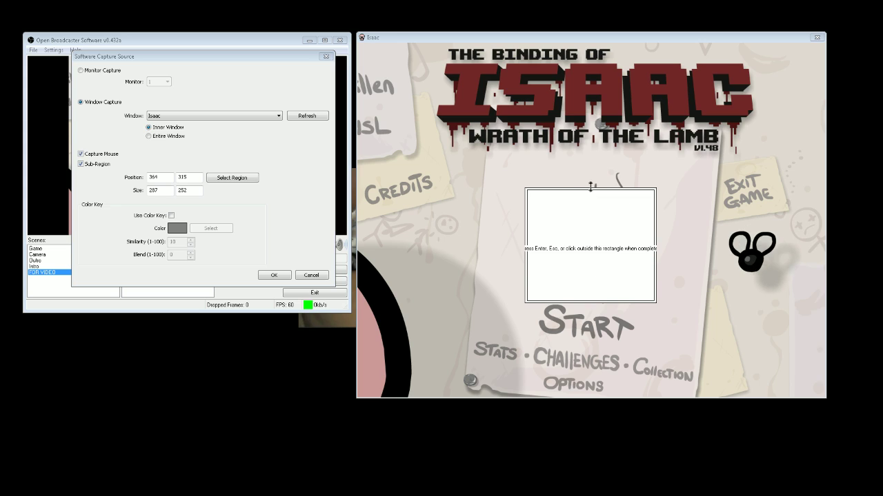
left_click_drag(583, 173, 583, 169)
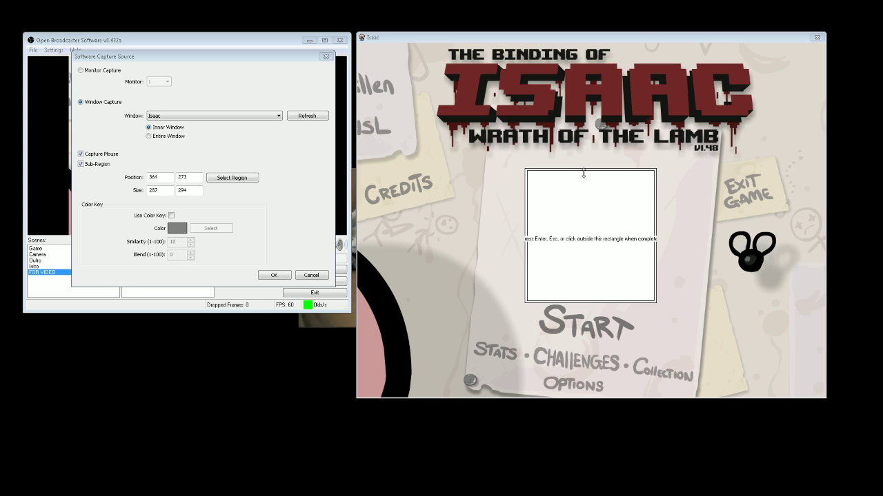
left_click_drag(532, 213, 542, 213)
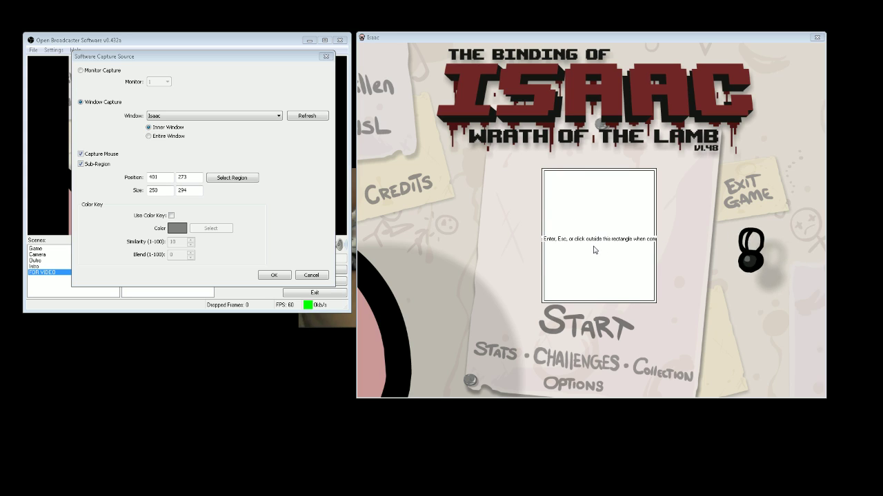
key("Return")
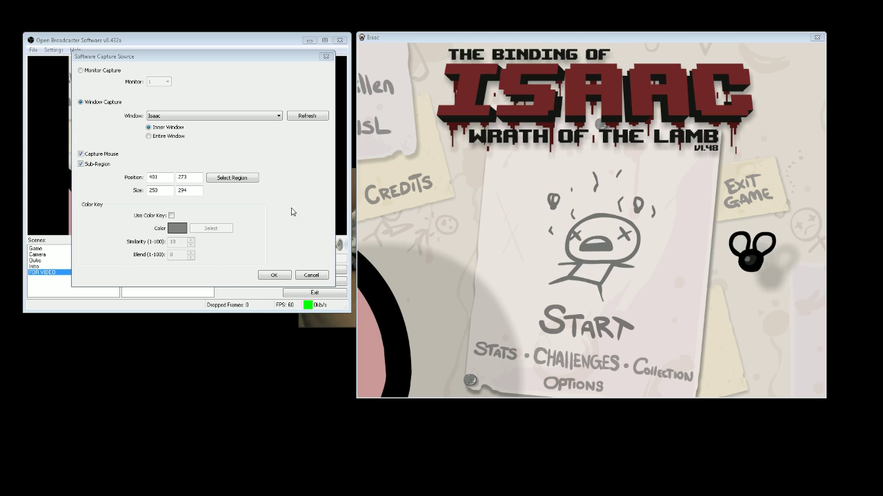
left_click(191, 59)
left_click_drag(507, 95, 513, 95)
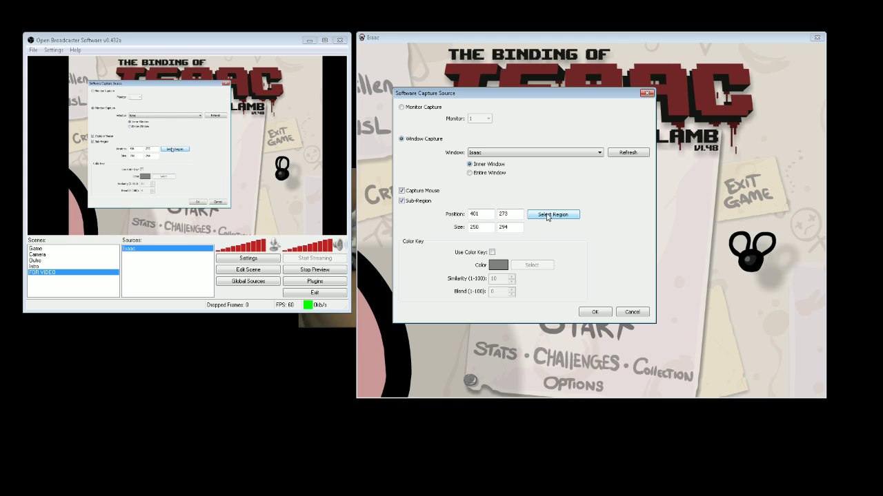
left_click(598, 314)
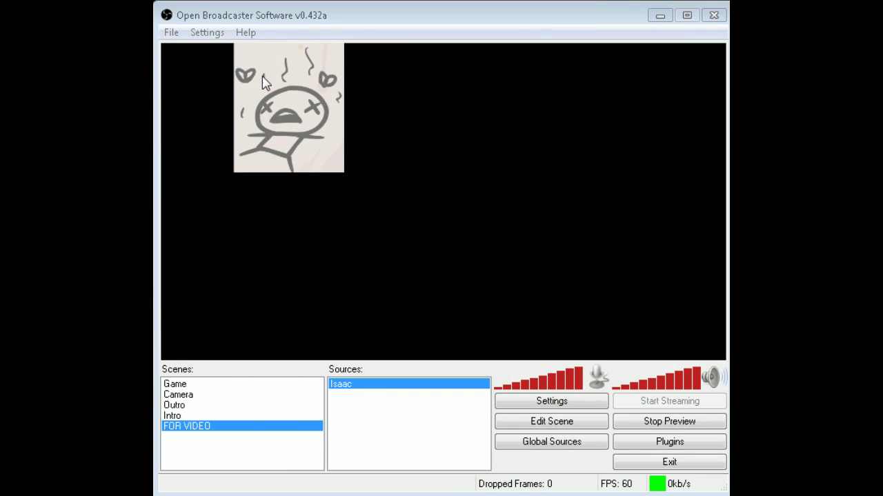
Step: Turn on scene editing, move the Isaac source toward the preview's centre, and enlarge it to fill the full preview height
left_click(549, 428)
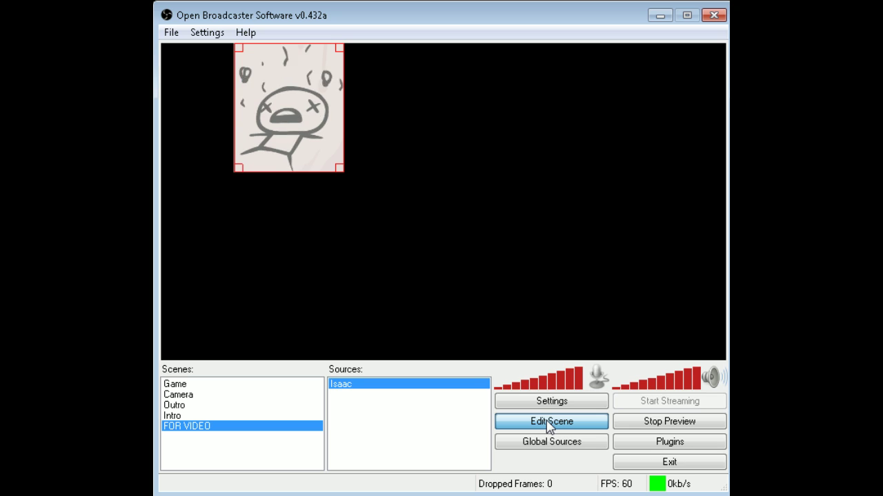
left_click_drag(323, 113, 482, 199)
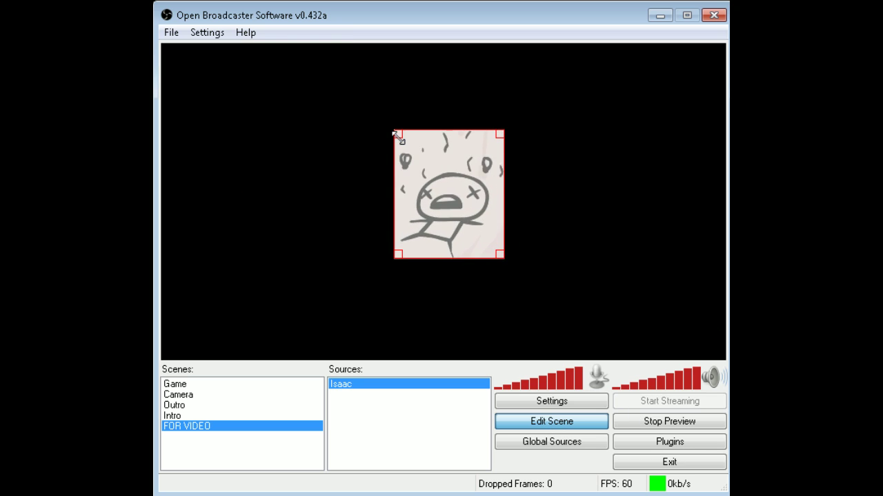
left_click_drag(399, 138, 277, 39)
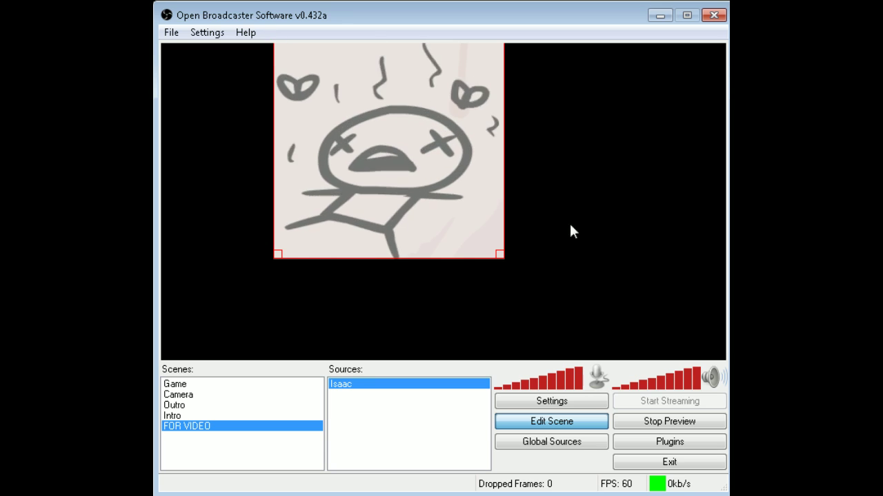
left_click_drag(503, 259, 610, 358)
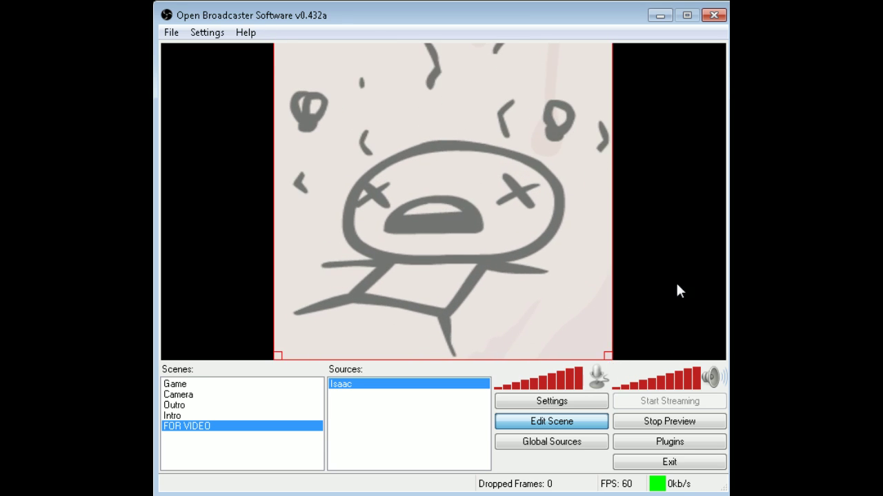